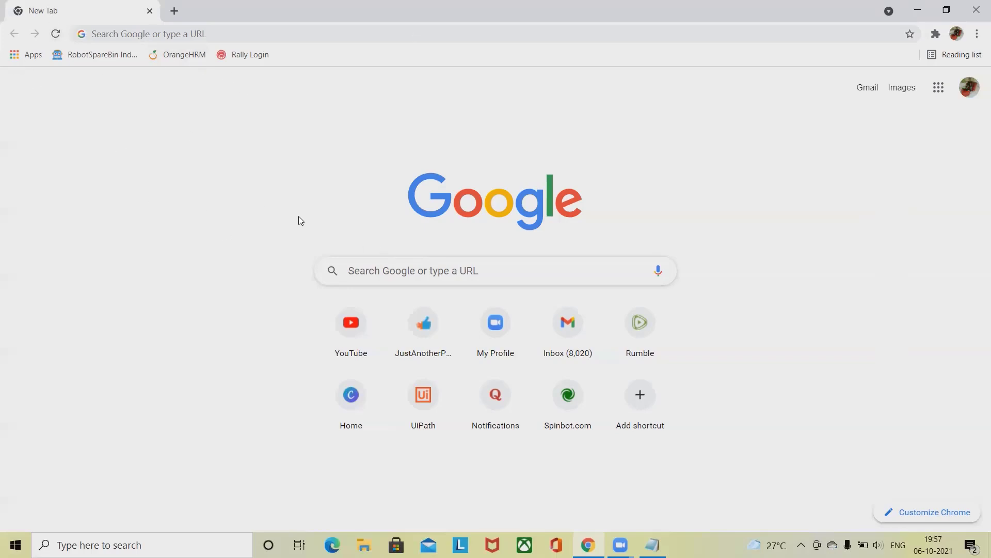
- Search Google for "amazon india" and open the Amazon.in site from the top sponsored result
{"action": "left_click", "coordinate": [385, 271]}
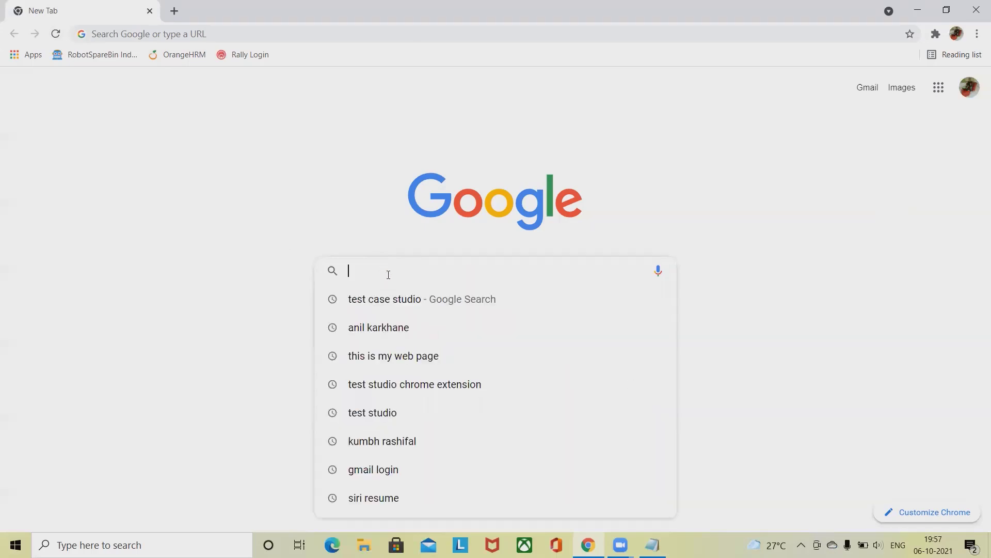
{"action": "type", "text": "am"}
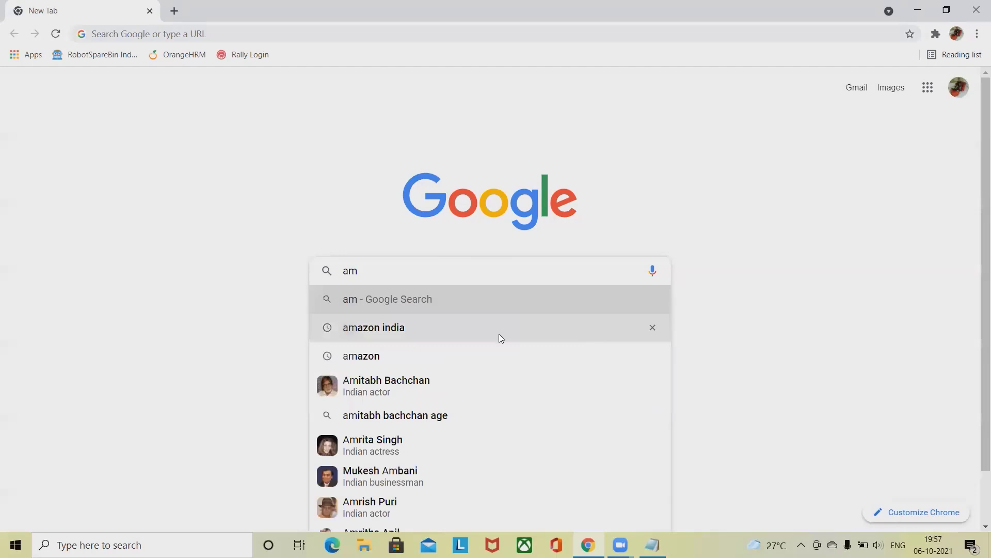
{"action": "left_click", "coordinate": [499, 334]}
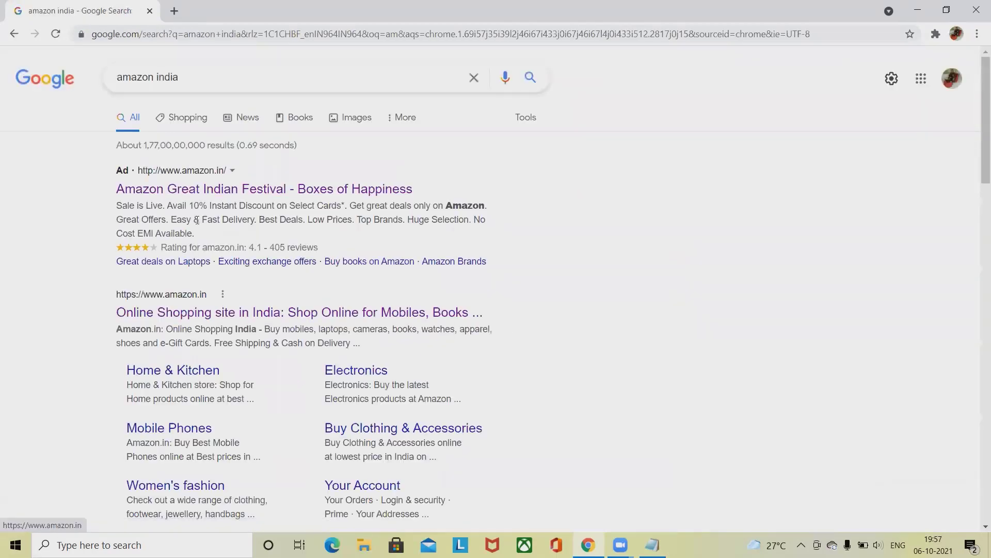
{"action": "left_click", "coordinate": [178, 190]}
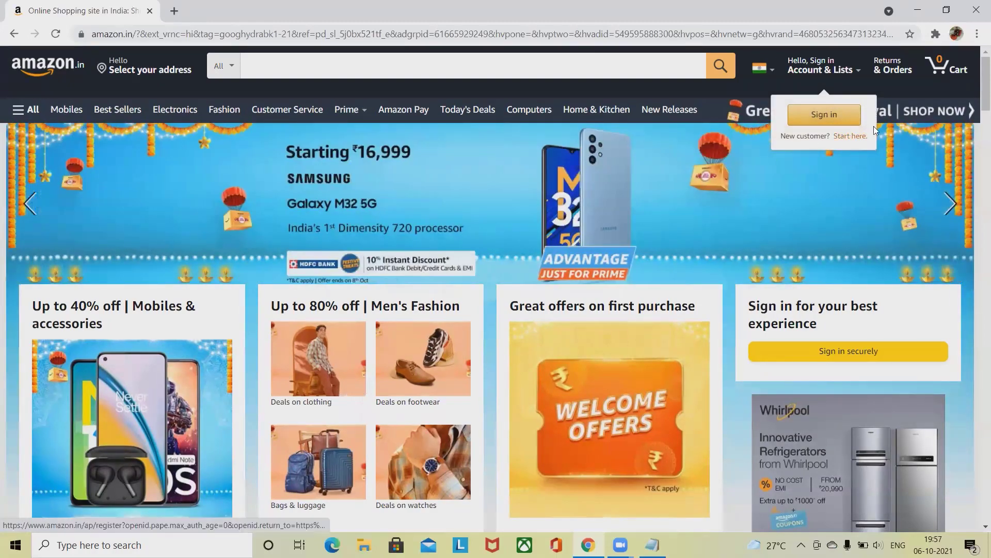
{"action": "mouse_move", "coordinate": [391, 113]}
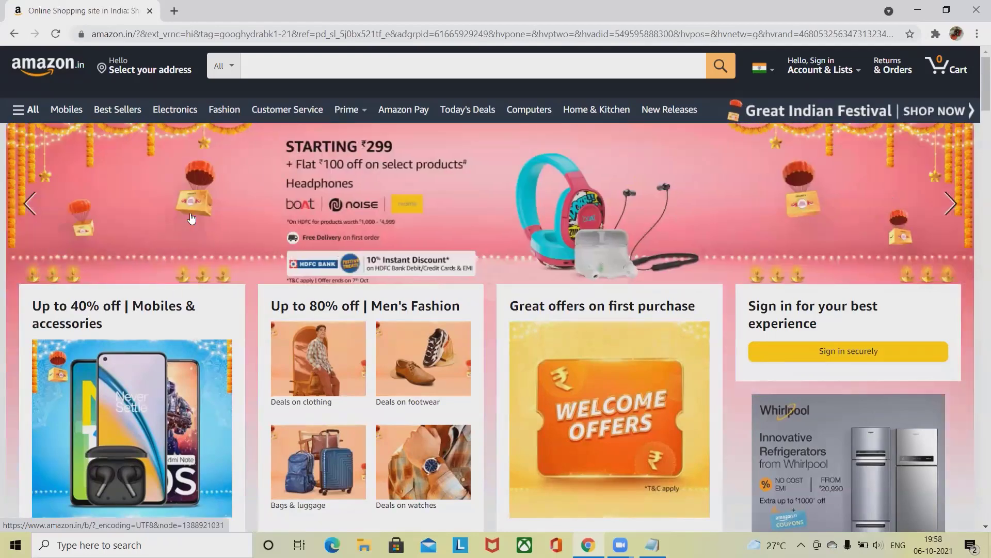
- Search for "test case studio" in a new browser tab and open the TestCase Studio page in the Chrome Web Store
{"action": "left_click", "coordinate": [174, 11]}
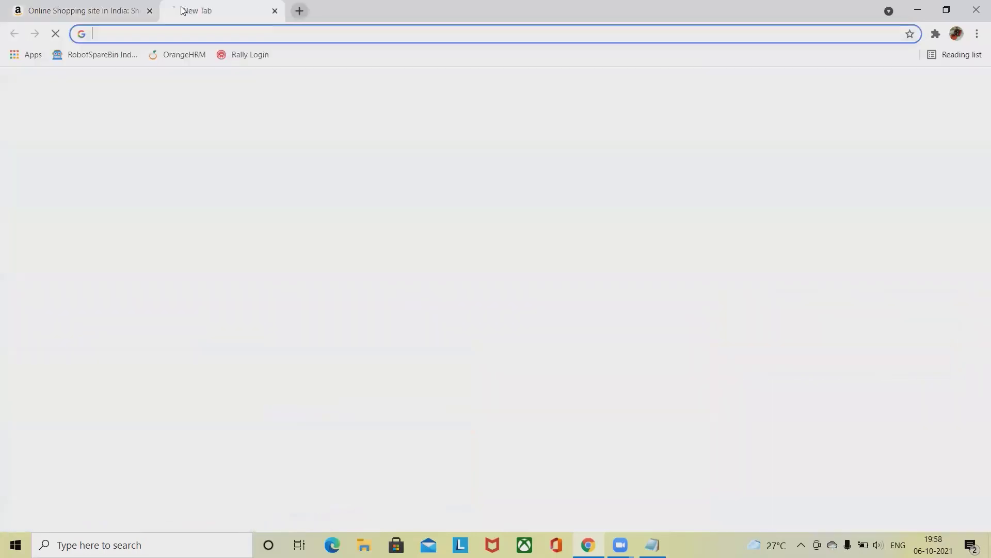
{"action": "left_click", "coordinate": [340, 32]}
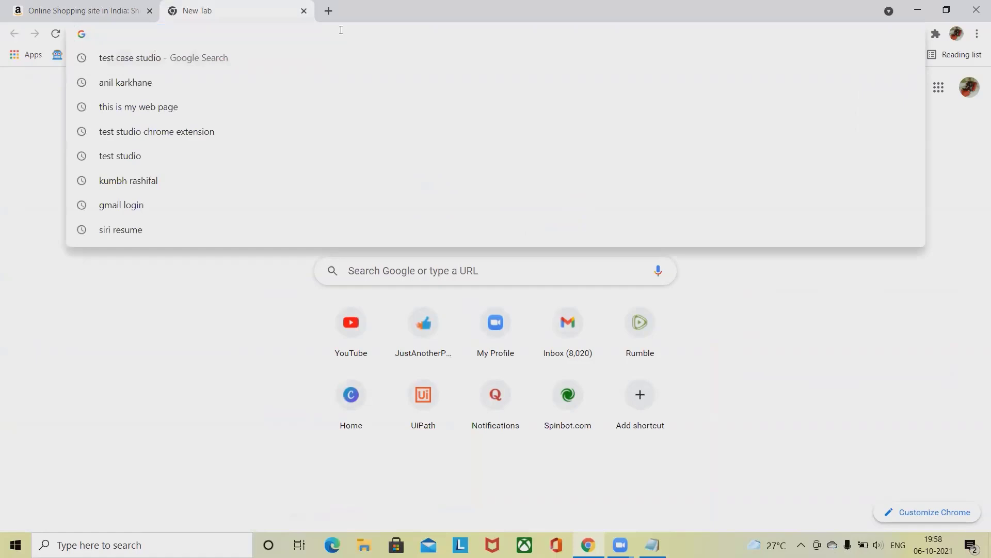
{"action": "type", "text": "test case studio"}
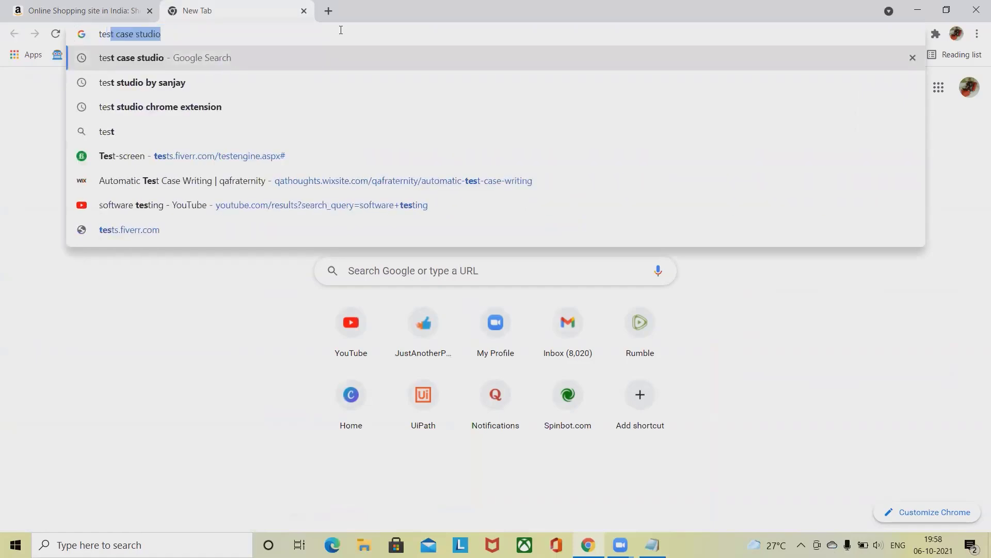
{"action": "key", "text": "Return"}
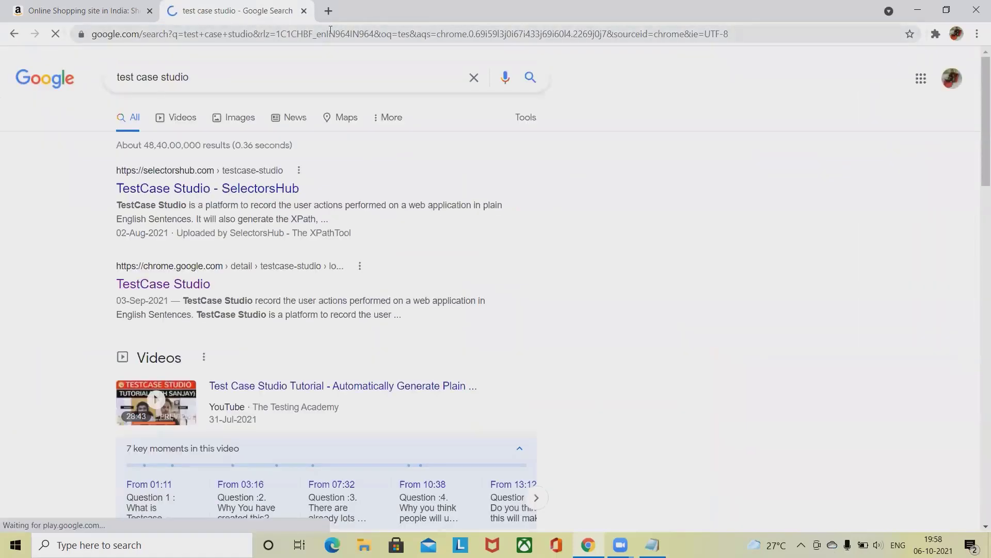
{"action": "left_click", "coordinate": [173, 285]}
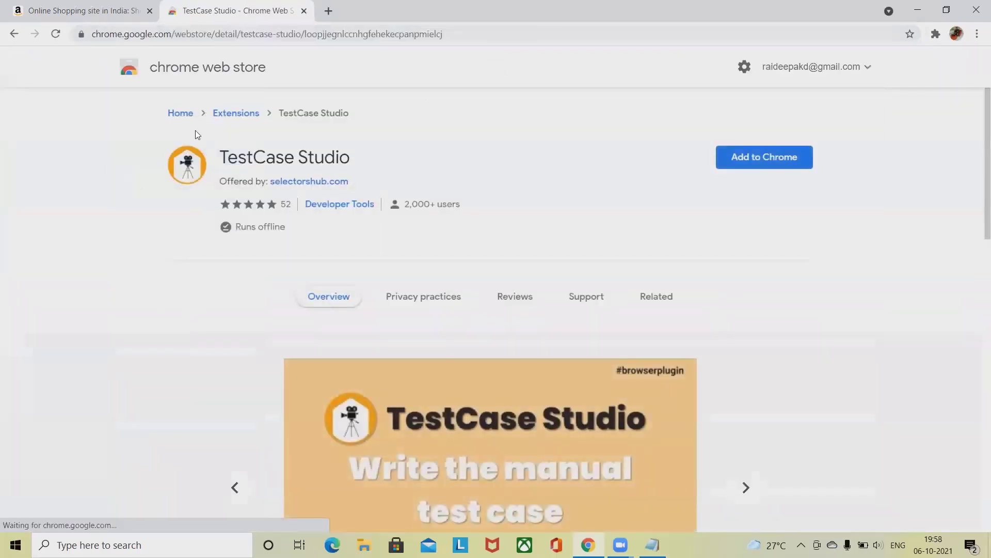
- Add the TestCase Studio extension to Chrome and dismiss the installation notice
{"action": "left_click", "coordinate": [783, 164]}
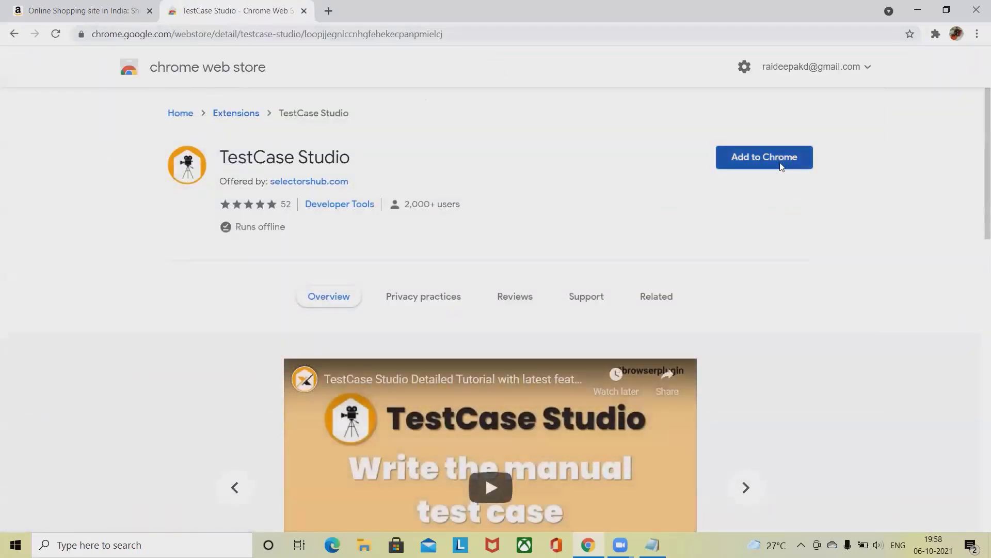
{"action": "left_click", "coordinate": [512, 160]}
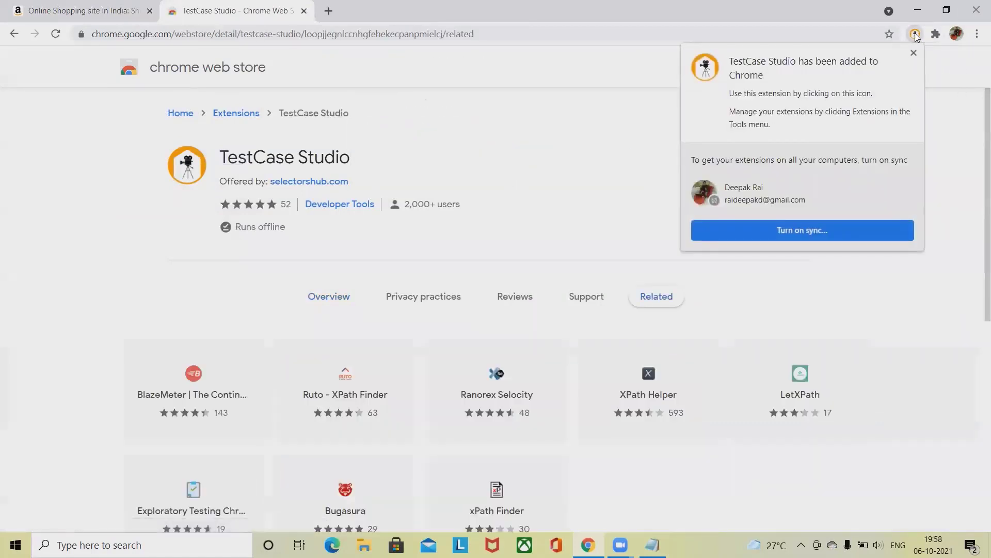
{"action": "left_click", "coordinate": [973, 170]}
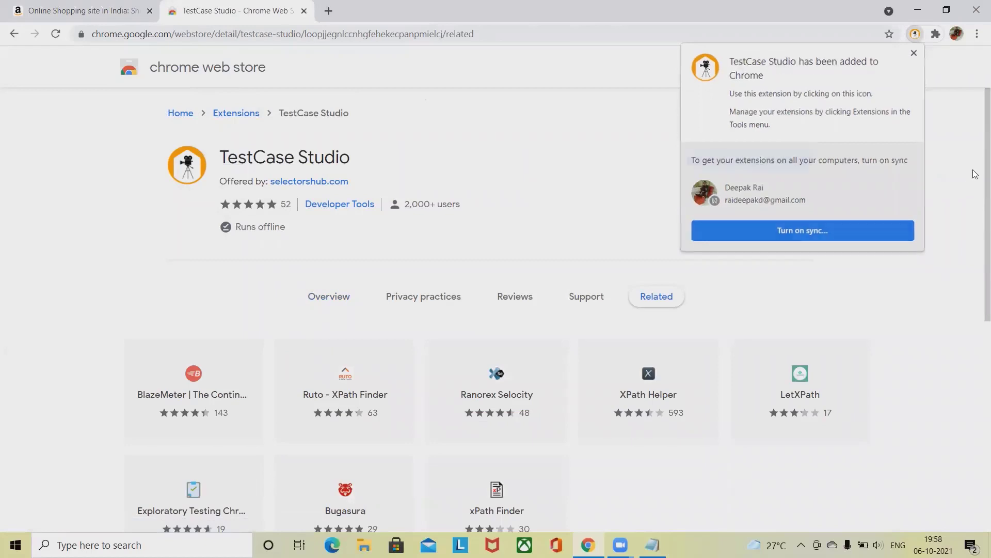
- View the TestCase Studio website through the installed extension's options, and return to the web store page
{"action": "left_click", "coordinate": [936, 36]}
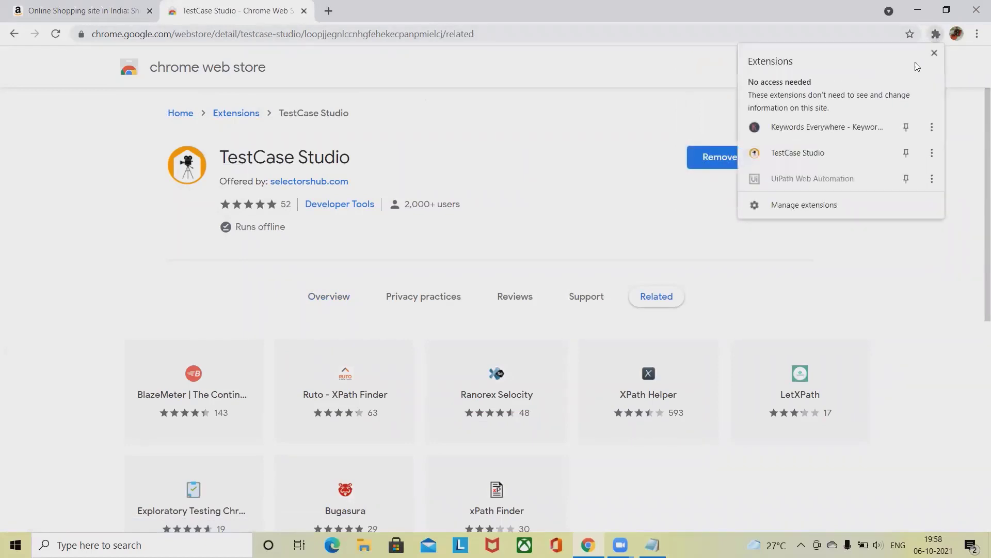
{"action": "left_click", "coordinate": [932, 153]}
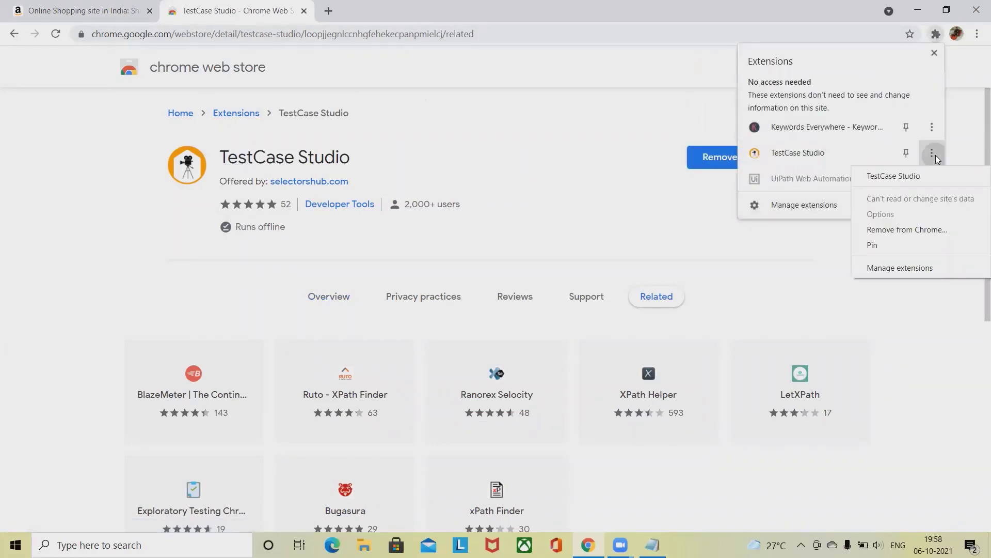
{"action": "left_click", "coordinate": [910, 178]}
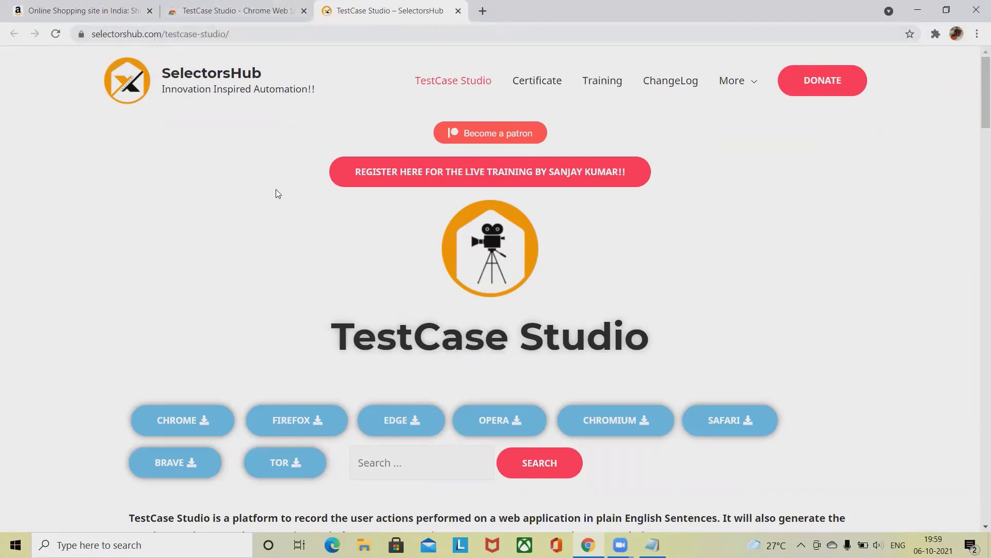
{"action": "left_click", "coordinate": [250, 21]}
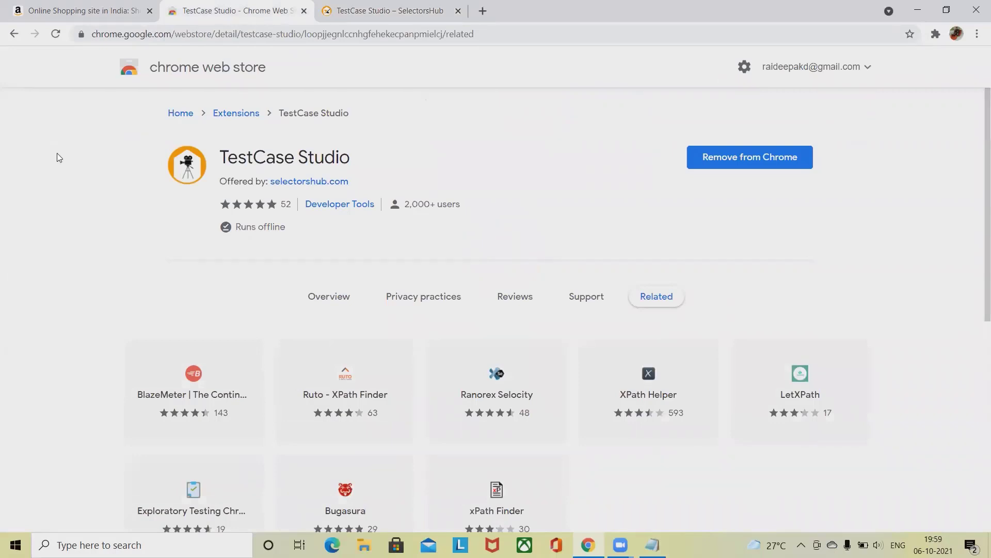
- Return to the Amazon page and launch the TestCase Studio extension there to record the session
{"action": "left_click", "coordinate": [100, 9]}
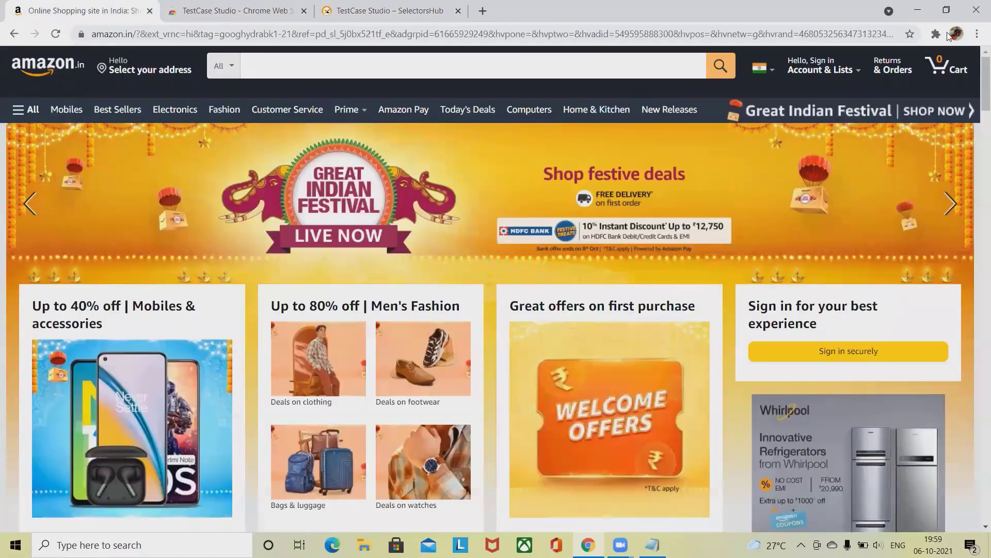
{"action": "left_click", "coordinate": [936, 34]}
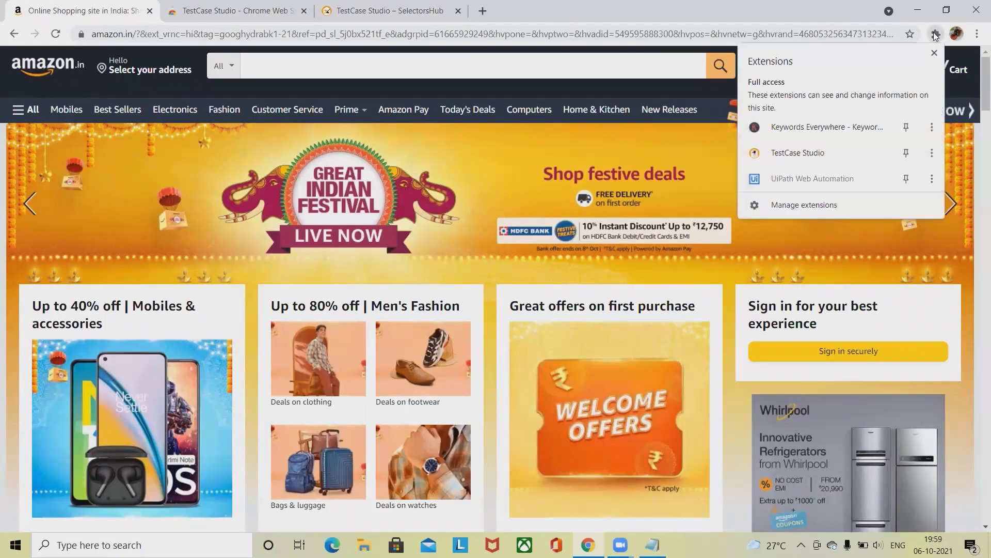
{"action": "left_click", "coordinate": [806, 155]}
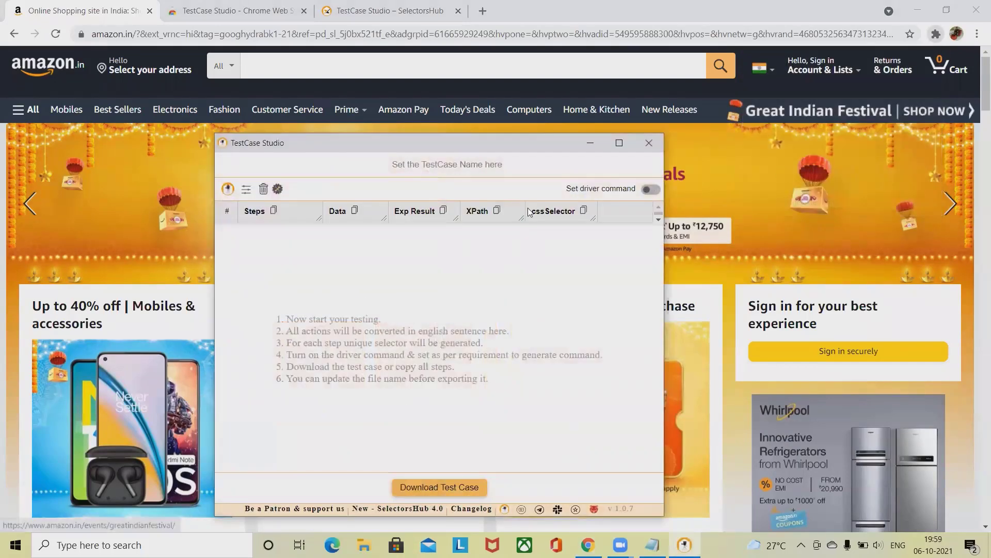
{"action": "left_click", "coordinate": [228, 189]}
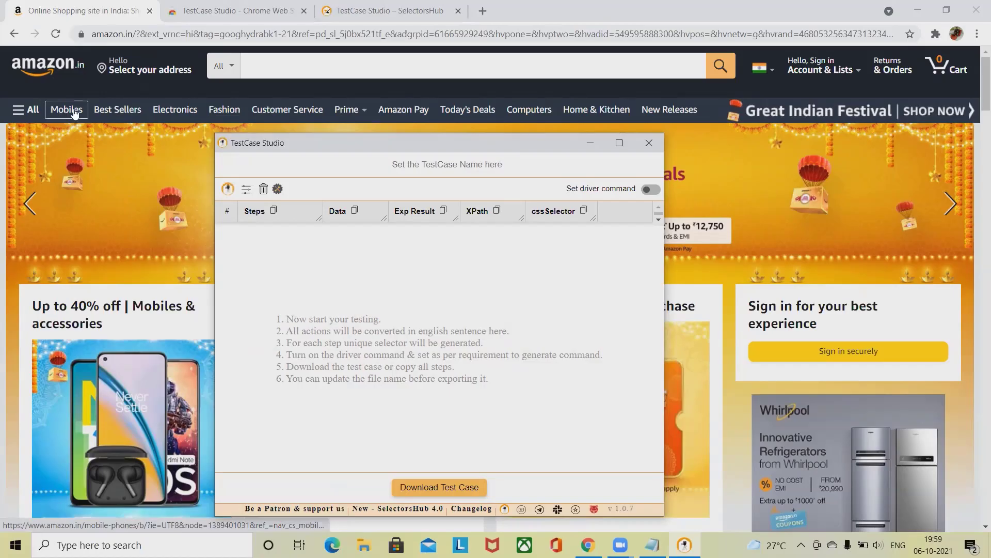
- Open Amazon's Mobiles category and filter the products by a discount of 10% Off or more
{"action": "left_click", "coordinate": [75, 112]}
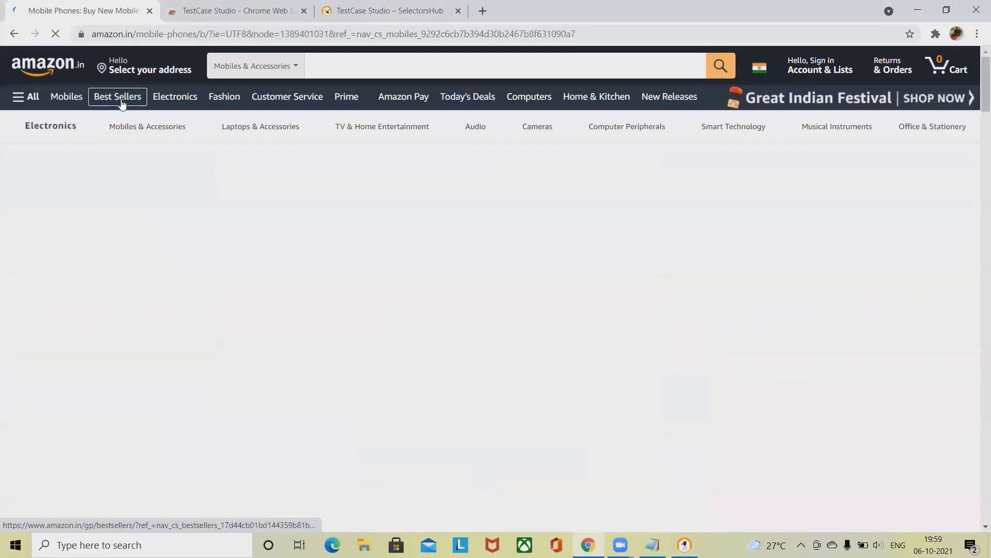
{"action": "scroll", "coordinate": [531, 290], "scroll_direction": "down", "scroll_amount": 2}
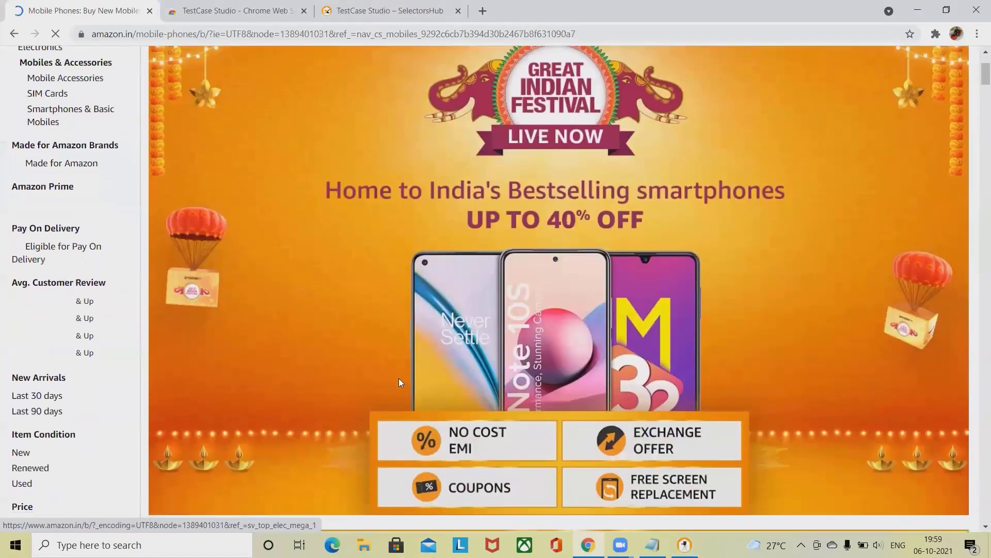
{"action": "scroll", "coordinate": [398, 382], "scroll_direction": "down", "scroll_amount": 10}
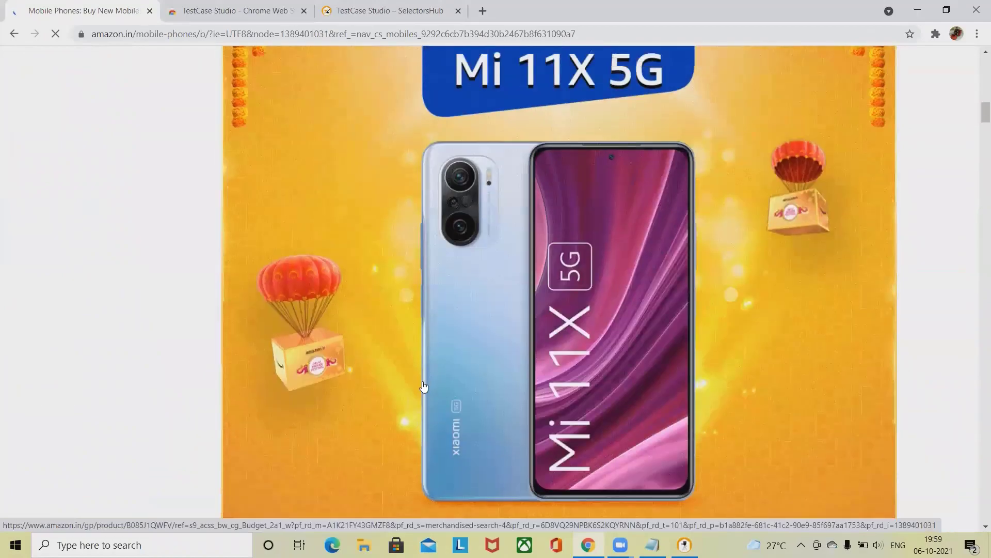
{"action": "scroll", "coordinate": [422, 382], "scroll_direction": "up", "scroll_amount": 8}
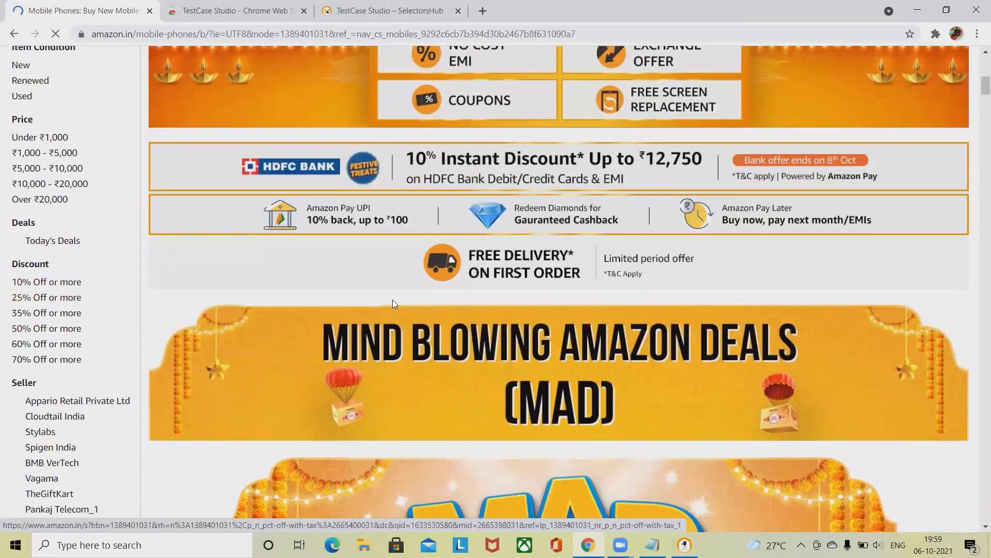
- Find the Redmi 9 (Sky Blue, 4GB RAM) phone in the filtered results and open its product page
{"action": "scroll", "coordinate": [328, 413], "scroll_direction": "down", "scroll_amount": 5}
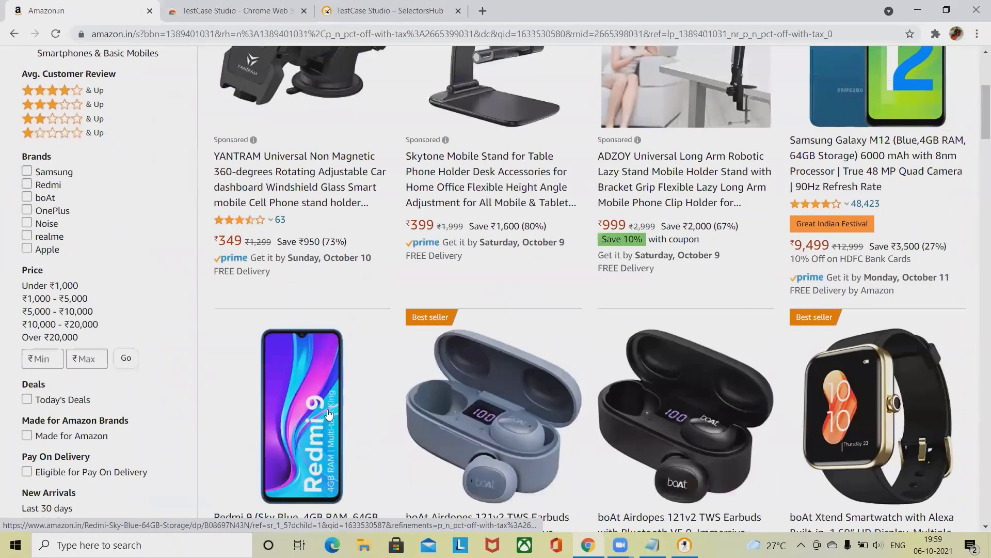
{"action": "scroll", "coordinate": [329, 413], "scroll_direction": "down", "scroll_amount": 2}
{"action": "left_click", "coordinate": [287, 269]}
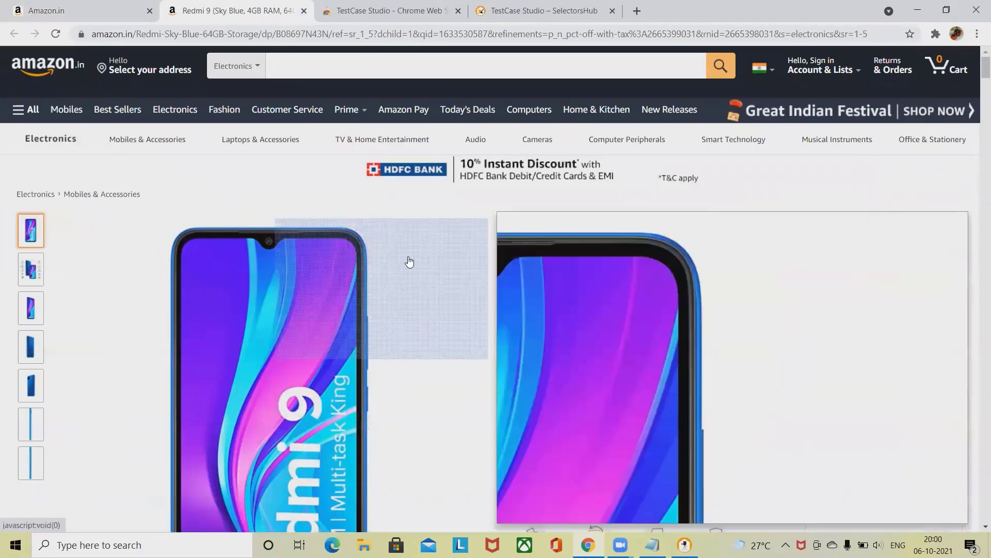
- Review the recorded steps in a maximized TestCase Studio window and pause the recording
{"action": "left_click", "coordinate": [681, 541]}
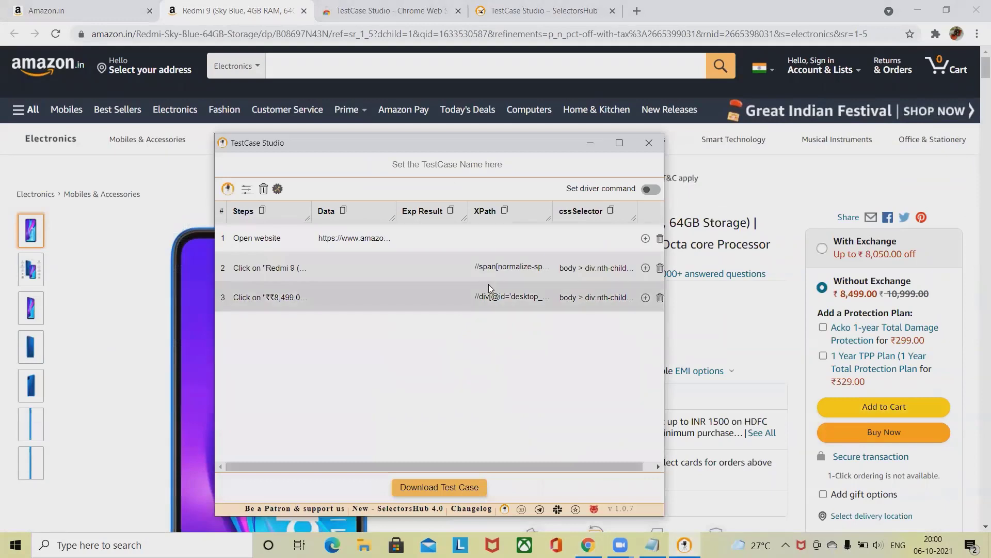
{"action": "left_click_drag", "start_coordinate": [413, 466], "coordinate": [414, 467]}
{"action": "left_click_drag", "start_coordinate": [491, 468], "coordinate": [361, 455]}
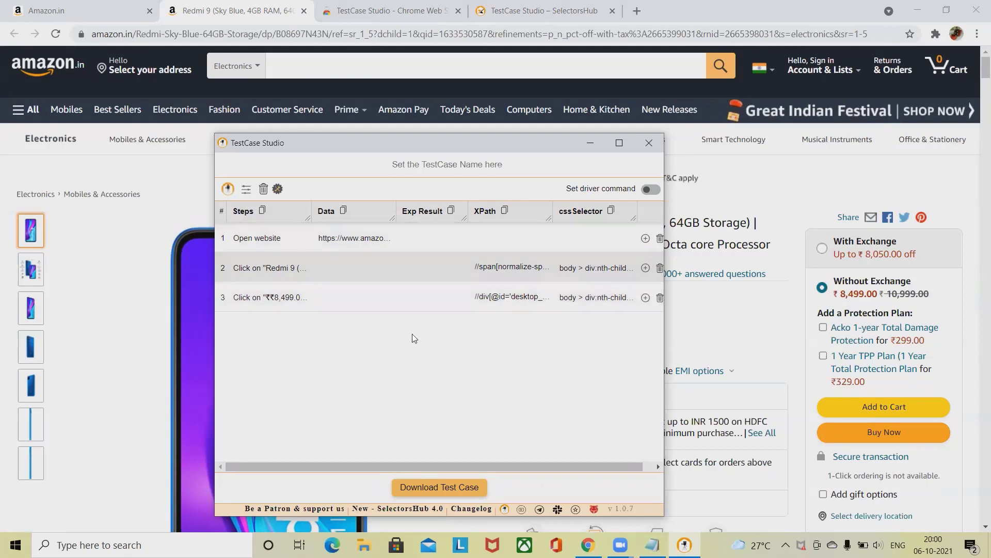
{"action": "left_click", "coordinate": [619, 143]}
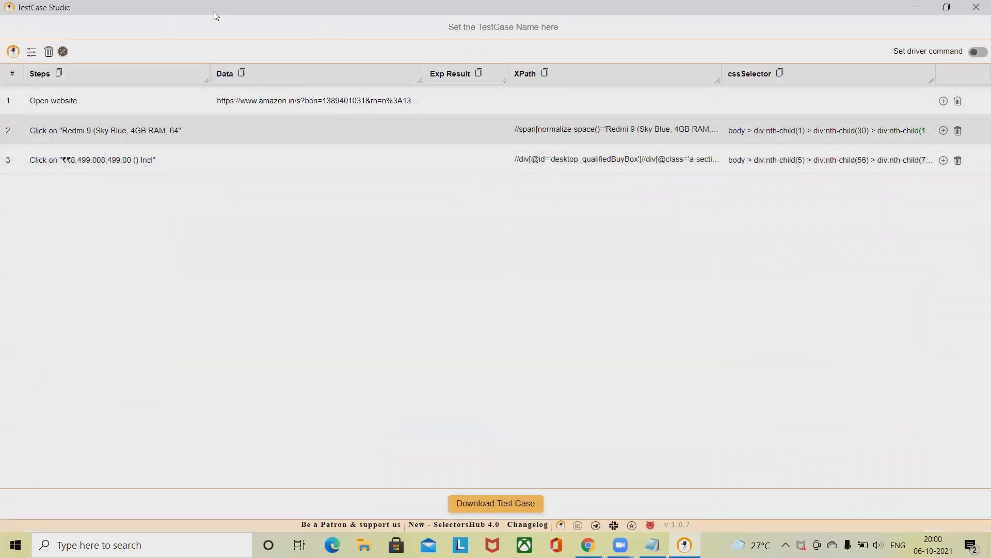
{"action": "left_click", "coordinate": [12, 52]}
- Download the recorded test case and open the exported file in Excel, dismissing the warning
{"action": "left_click", "coordinate": [503, 505]}
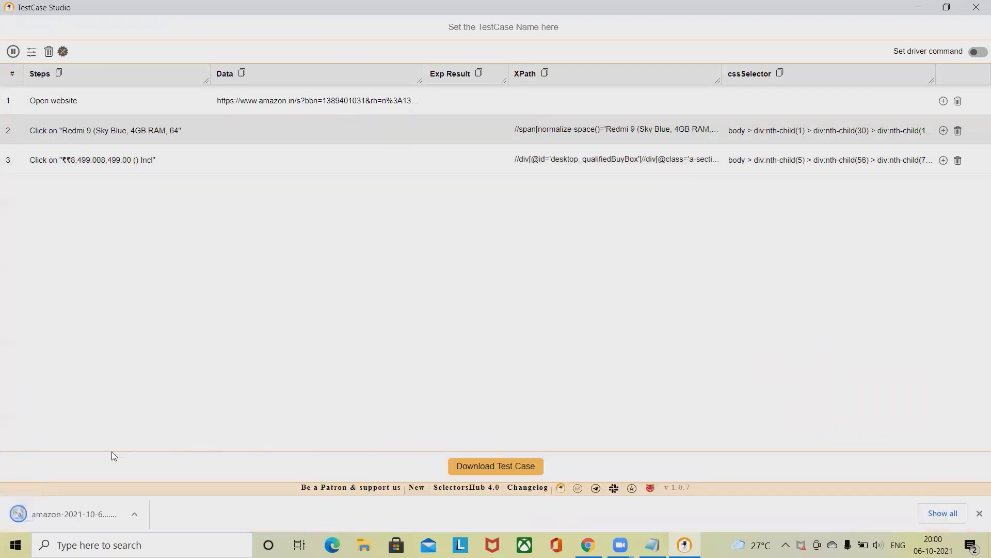
{"action": "left_click", "coordinate": [98, 515]}
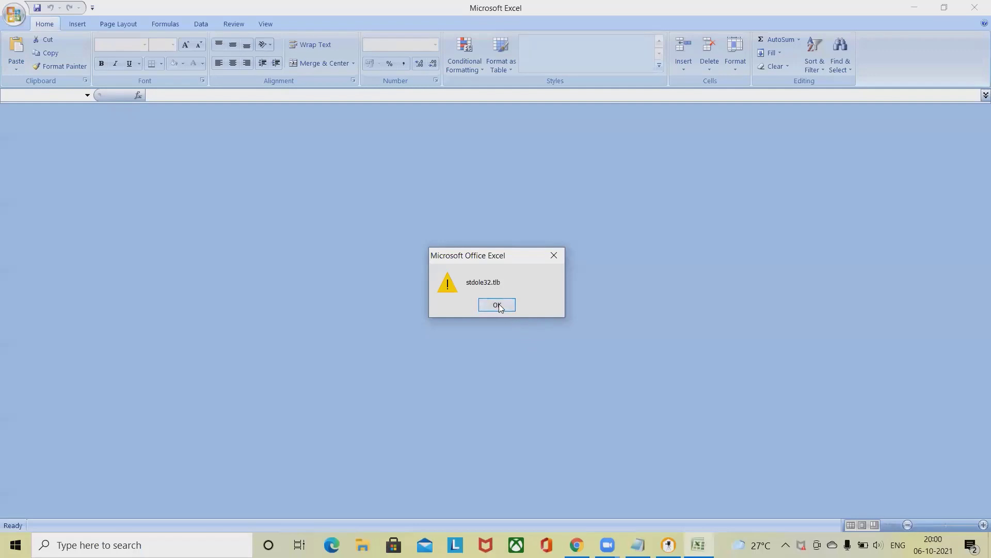
{"action": "left_click", "coordinate": [497, 306]}
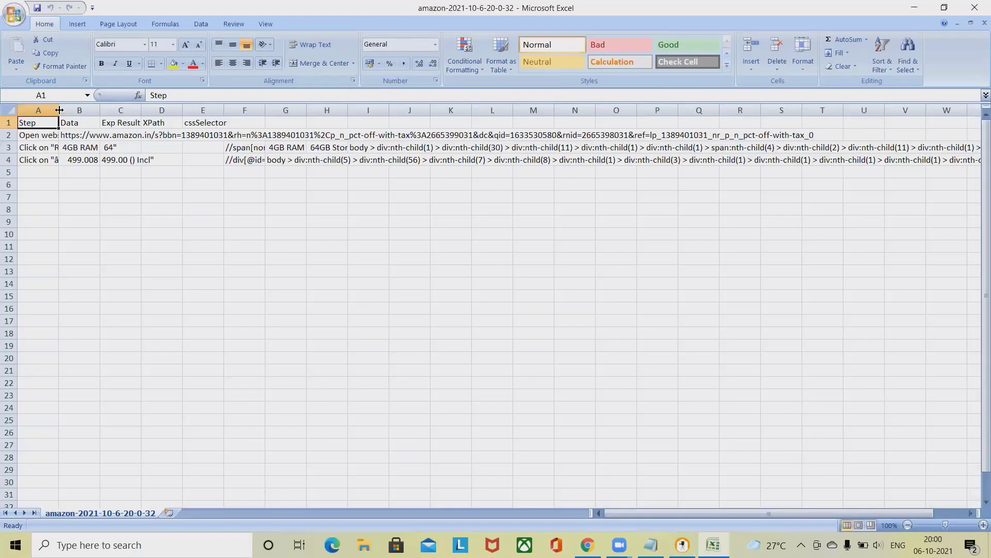
- Widen column A to read the recorded steps and select the Redmi 9 step in cell A3
{"action": "left_click_drag", "start_coordinate": [59, 110], "coordinate": [124, 110]}
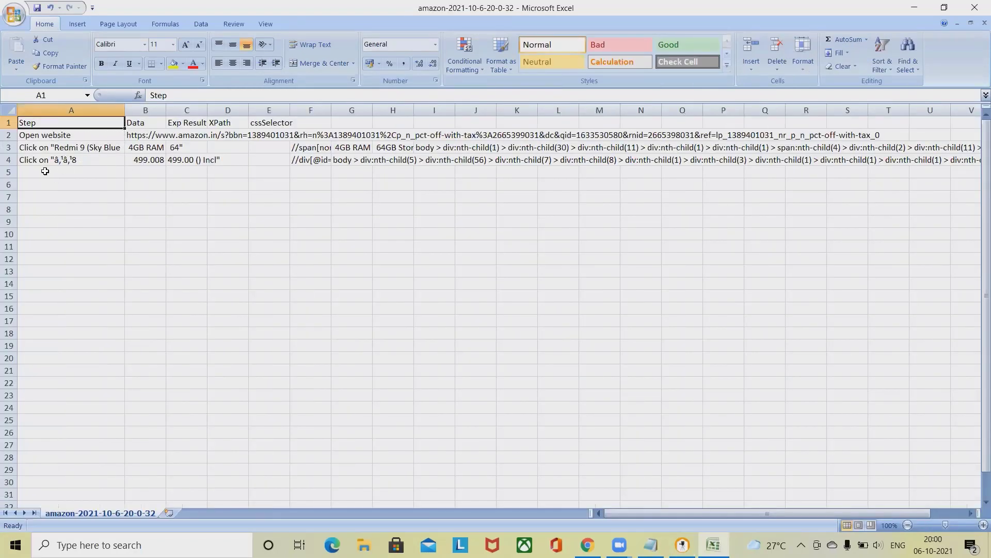
{"action": "left_click", "coordinate": [109, 148]}
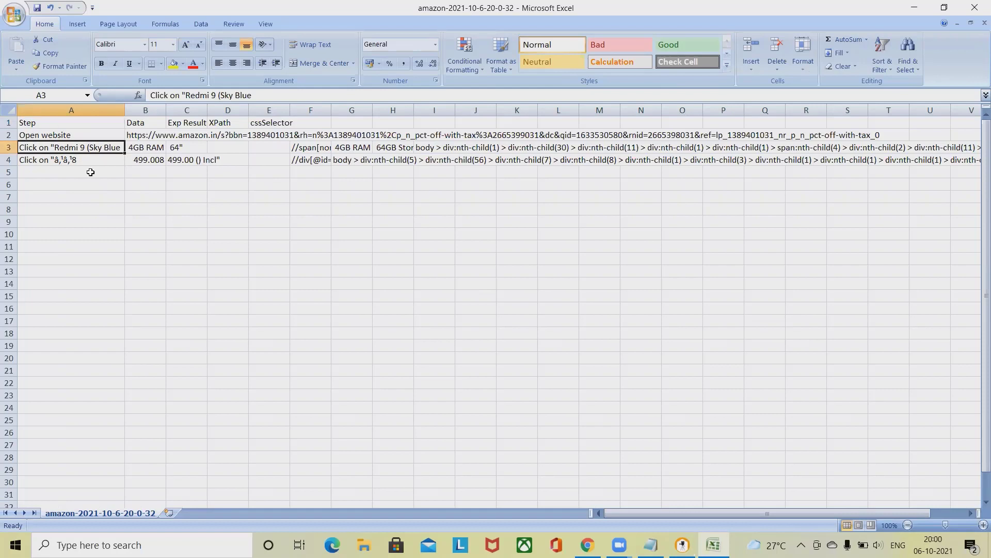
- Examine the exported test case's step, data, expected result, XPath and cssSelector columns in the worksheet
{"action": "left_click", "coordinate": [59, 161]}
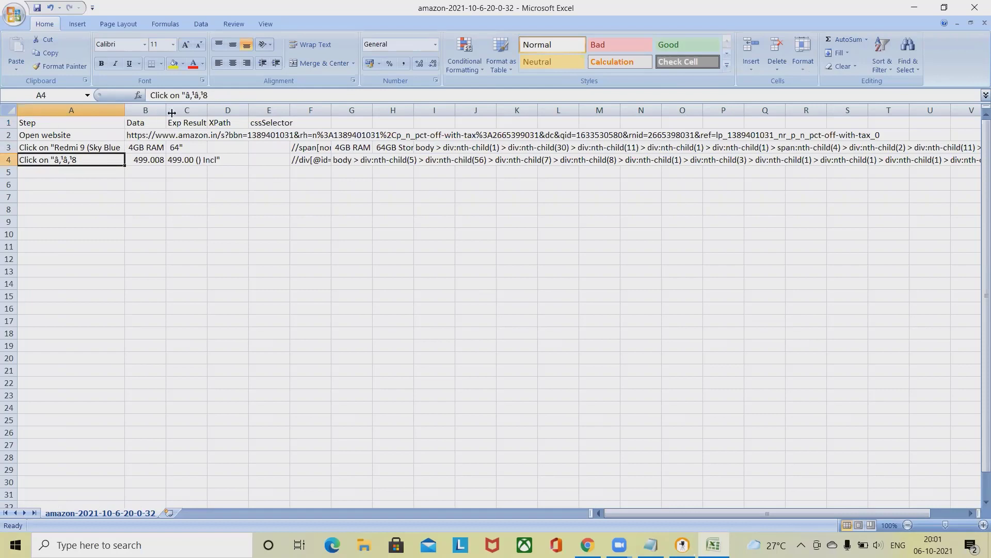
{"action": "left_click", "coordinate": [136, 134]}
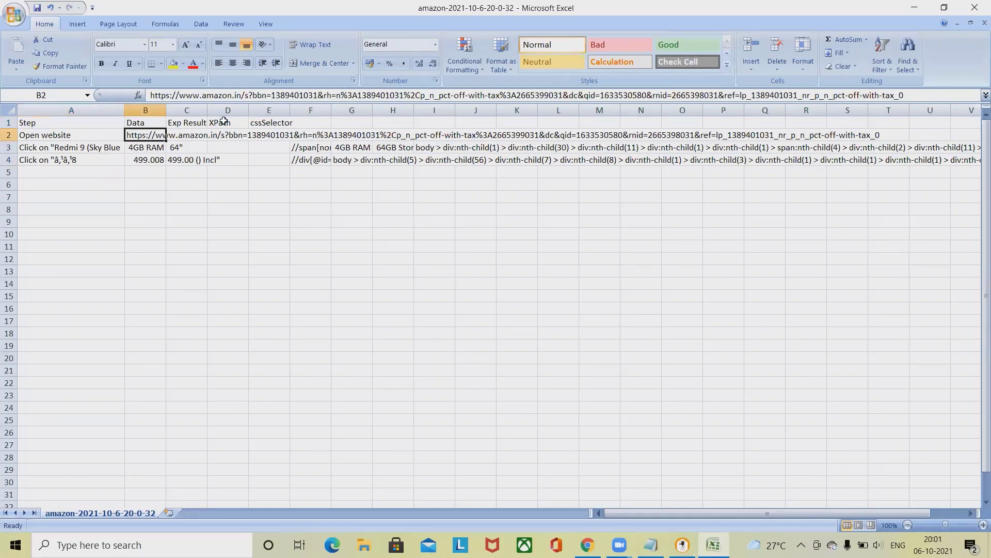
{"action": "left_click", "coordinate": [154, 149]}
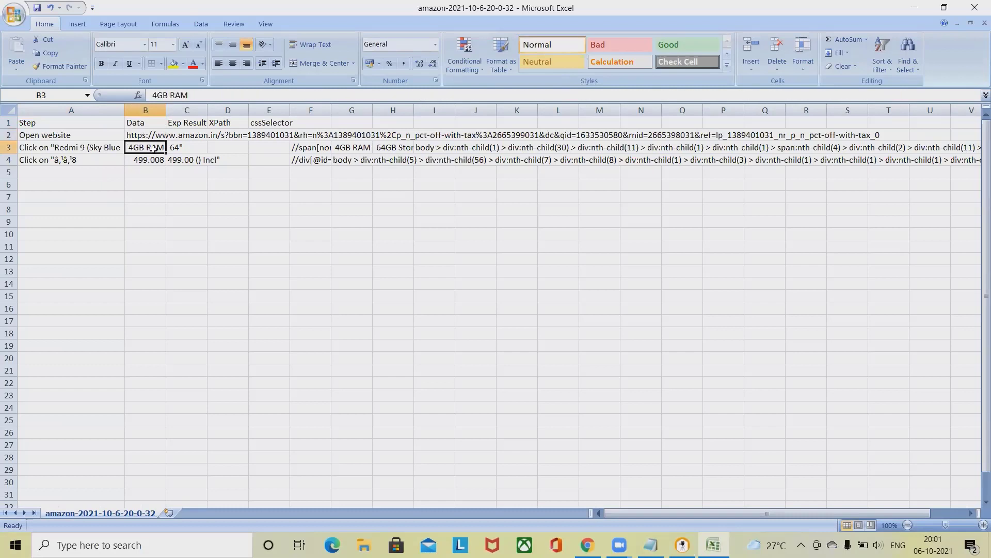
{"action": "left_click", "coordinate": [155, 161]}
{"action": "left_click", "coordinate": [189, 127]}
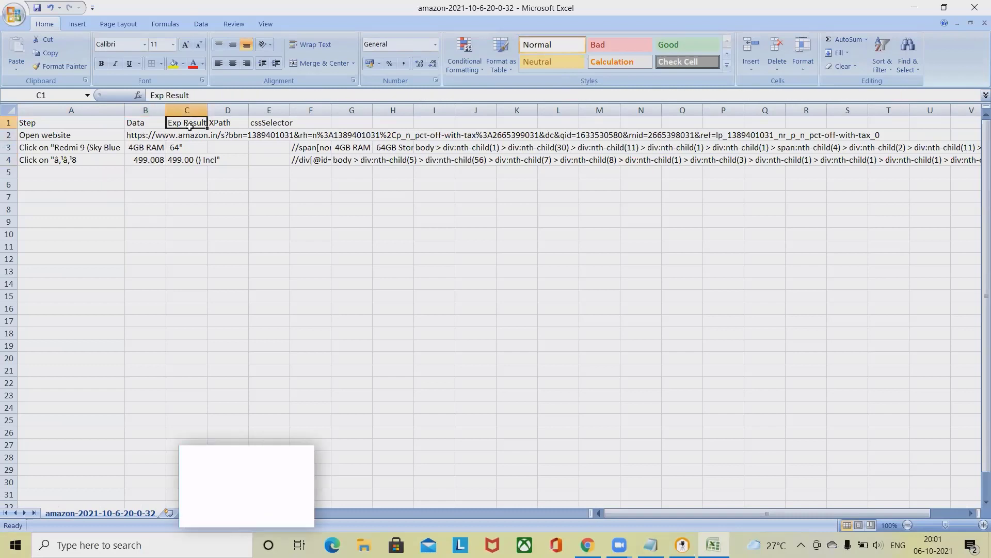
{"action": "left_click", "coordinate": [194, 135]}
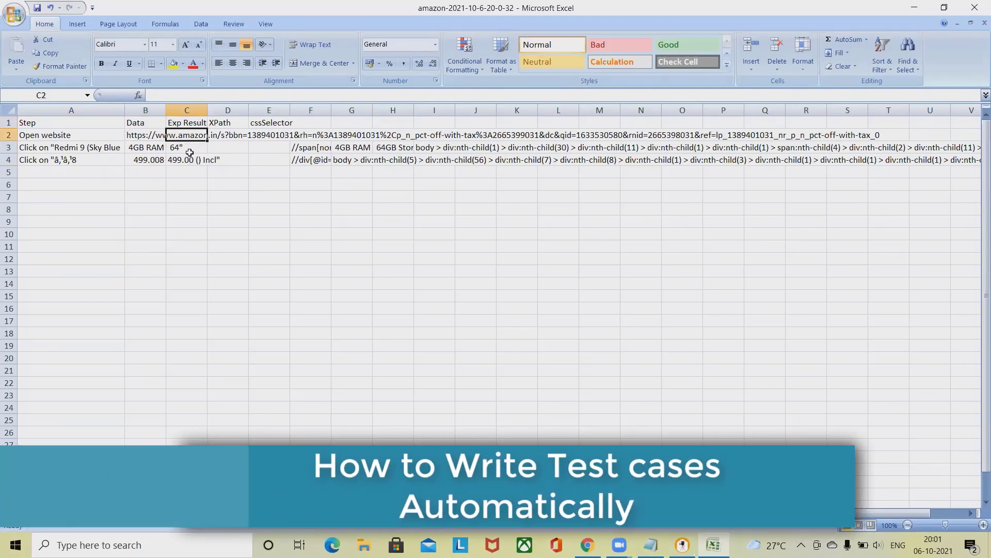
{"action": "left_click", "coordinate": [226, 127]}
{"action": "left_click", "coordinate": [225, 136]}
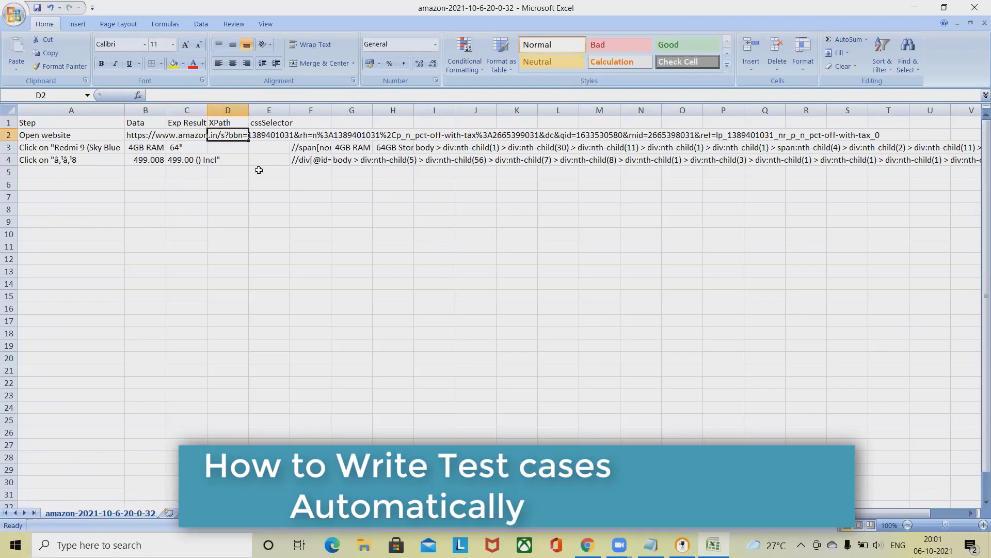
{"action": "left_click", "coordinate": [270, 135]}
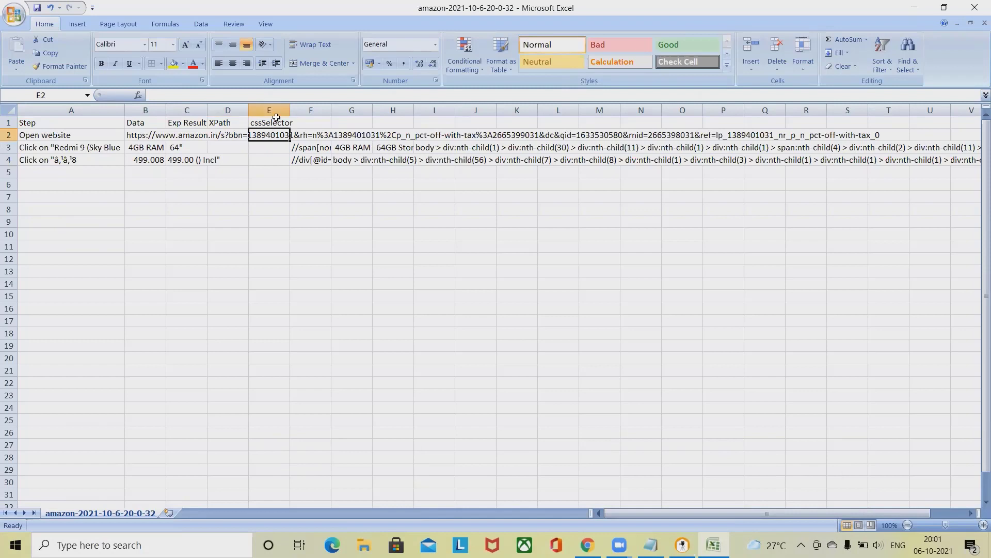
{"action": "left_click", "coordinate": [273, 122]}
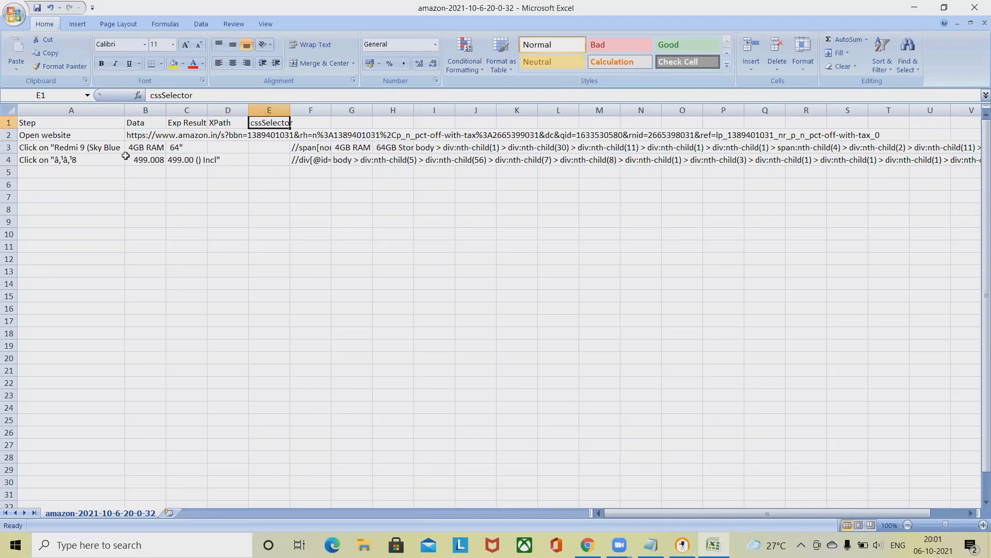
- Close the exported workbook without saving it and close the TestCase Studio window
{"action": "left_click", "coordinate": [974, 8]}
{"action": "left_click", "coordinate": [497, 305]}
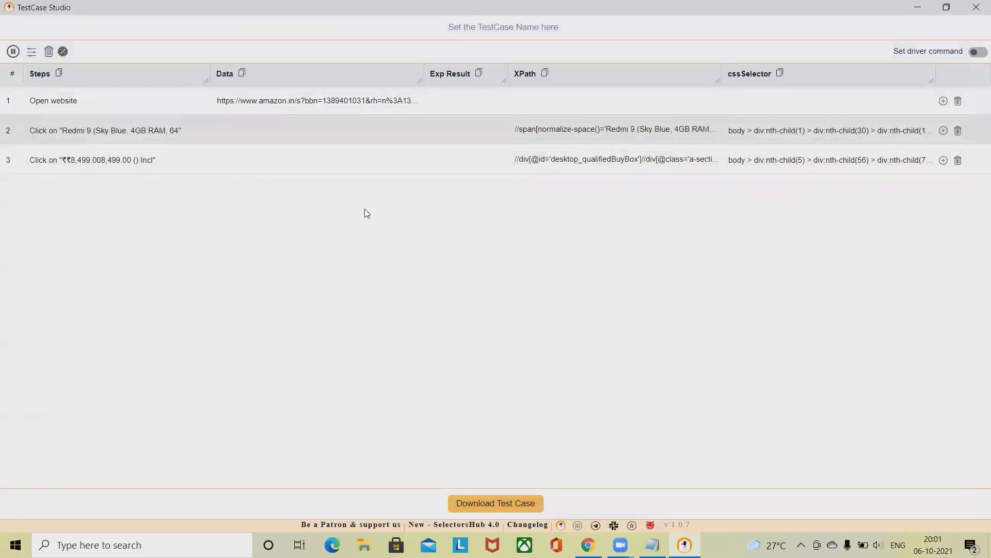
{"action": "left_click", "coordinate": [976, 7]}
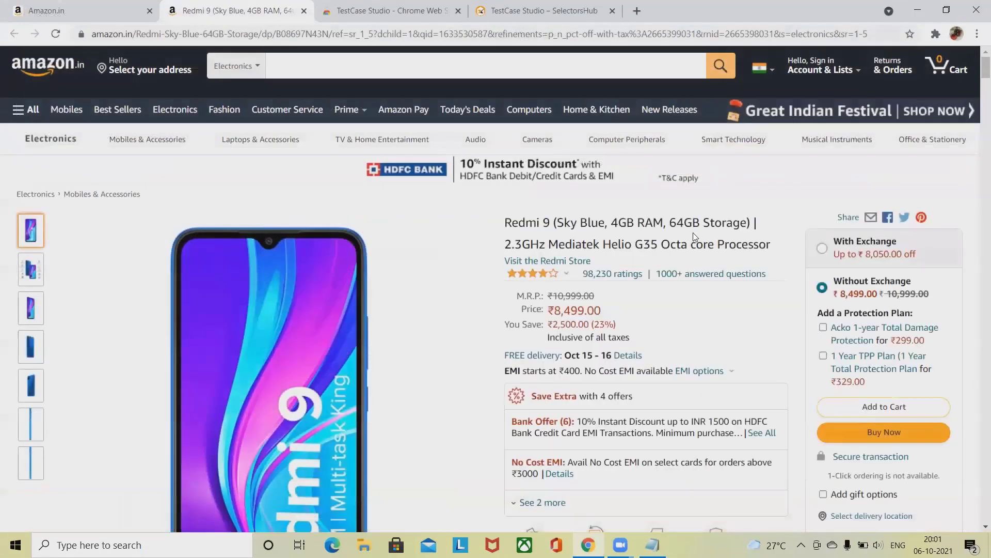
- Close the Redmi 9, SelectorsHub and Chrome Web Store pages, leaving an empty new tab in a maximized browser window
{"action": "middle_click", "coordinate": [223, 16]}
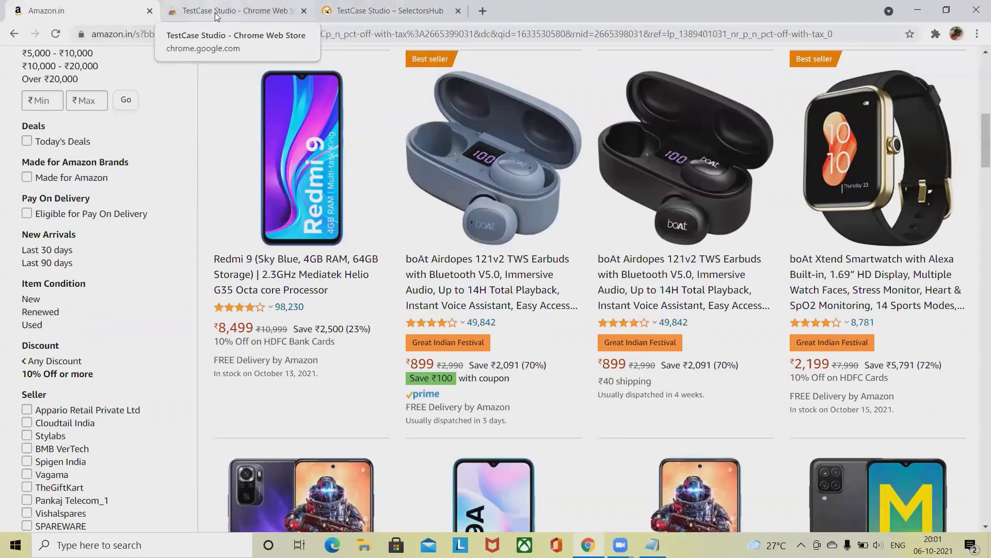
{"action": "left_click", "coordinate": [384, 11]}
{"action": "left_click", "coordinate": [947, 9]}
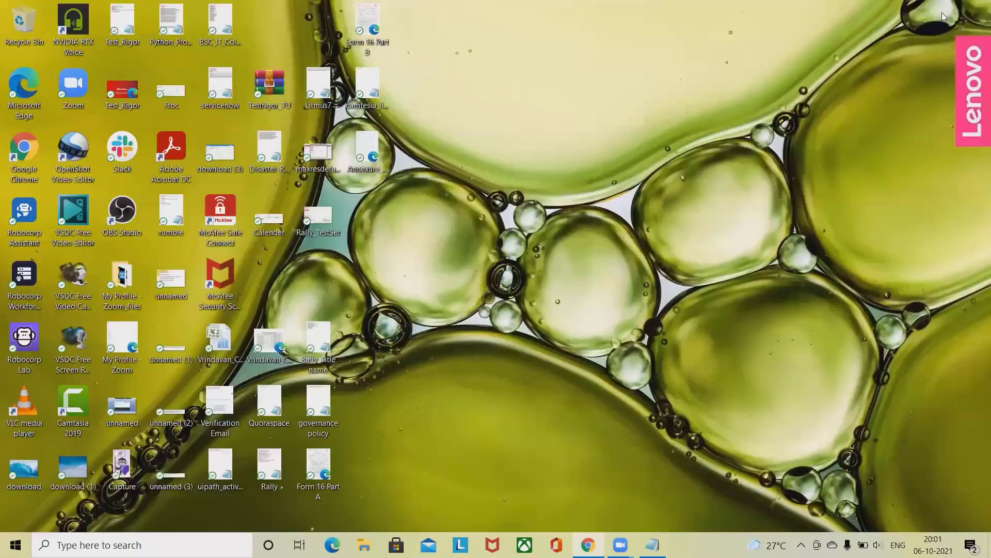
{"action": "left_click", "coordinate": [666, 143]}
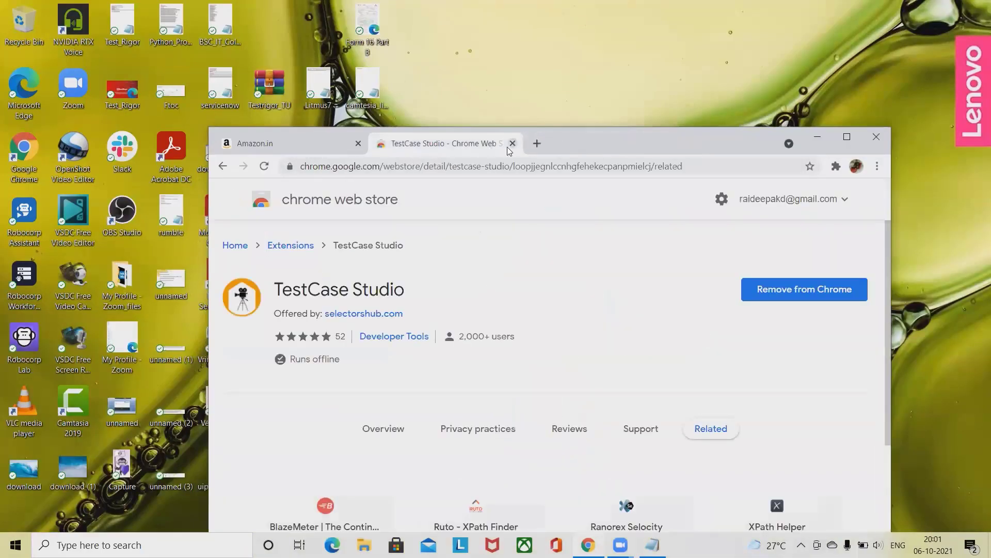
{"action": "left_click", "coordinate": [513, 143]}
{"action": "left_click", "coordinate": [383, 144]}
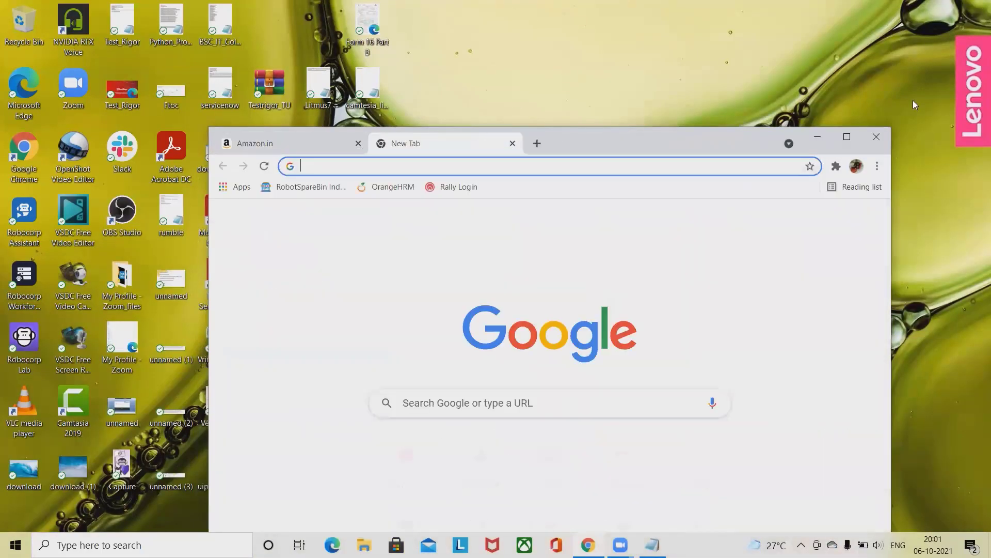
{"action": "left_click", "coordinate": [846, 138]}
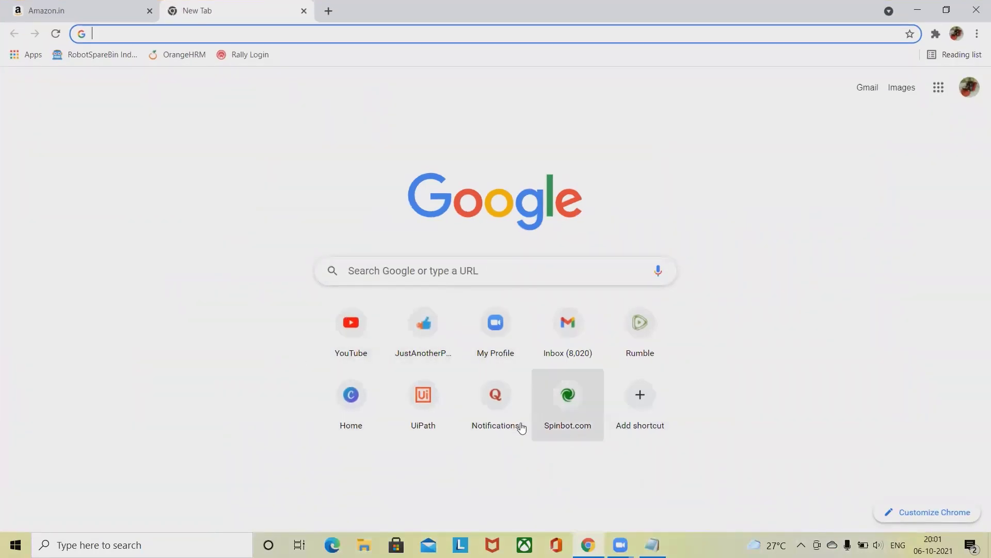
- Open Rumble with its navigation menu expanded, launch TestCase Studio on it and minimize the recorder window
{"action": "left_click", "coordinate": [646, 341]}
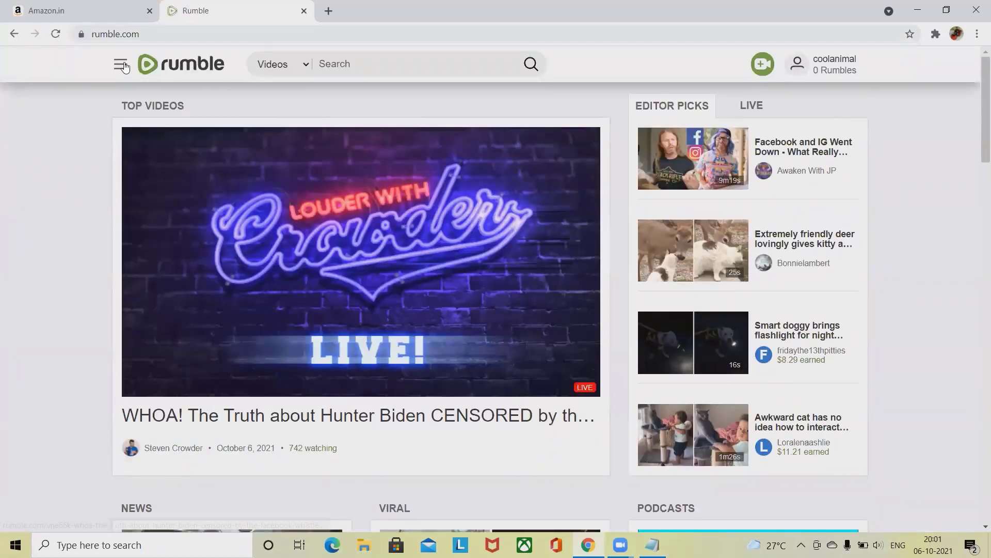
{"action": "left_click", "coordinate": [121, 65]}
{"action": "left_click", "coordinate": [937, 37]}
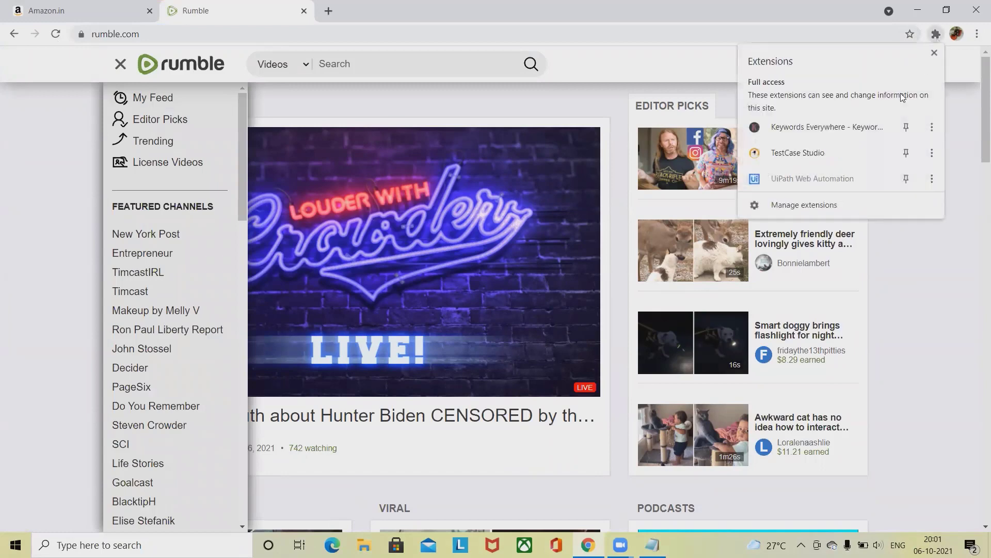
{"action": "left_click", "coordinate": [822, 157]}
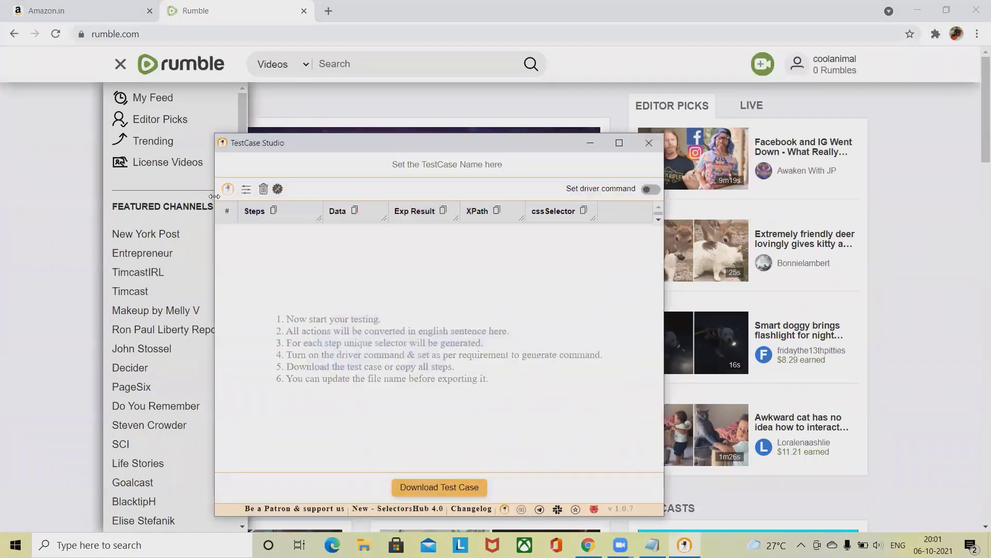
{"action": "left_click", "coordinate": [233, 192]}
{"action": "left_click", "coordinate": [591, 143]}
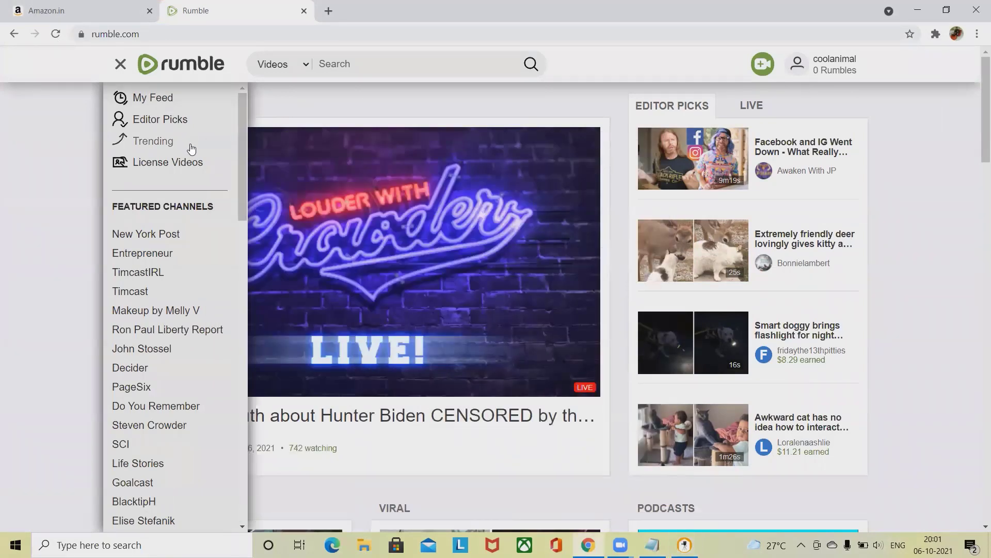
- Record visits to Rumble's My Feed, Developers and Our Team pages, returning to the subscriptions page after the developer documentation
{"action": "left_click", "coordinate": [145, 99]}
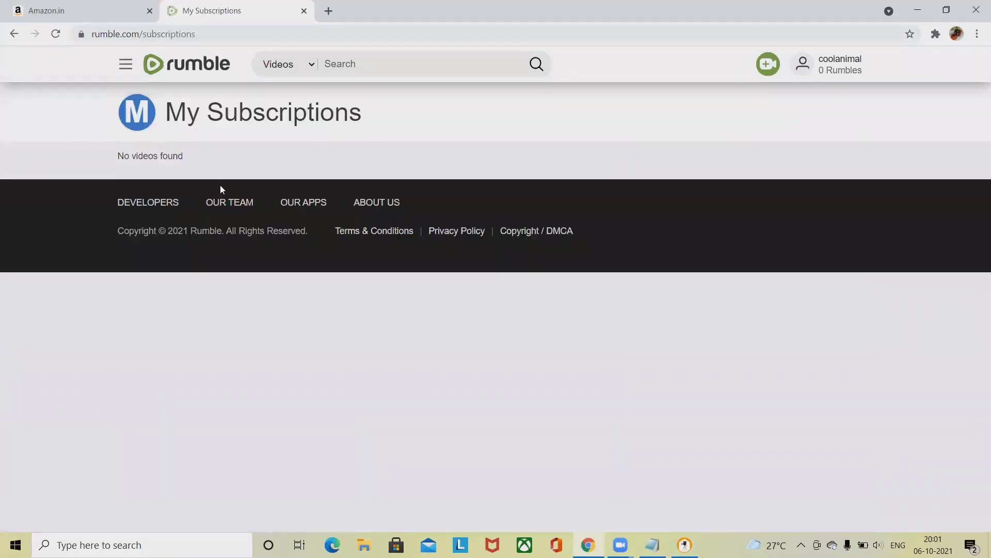
{"action": "left_click", "coordinate": [152, 204]}
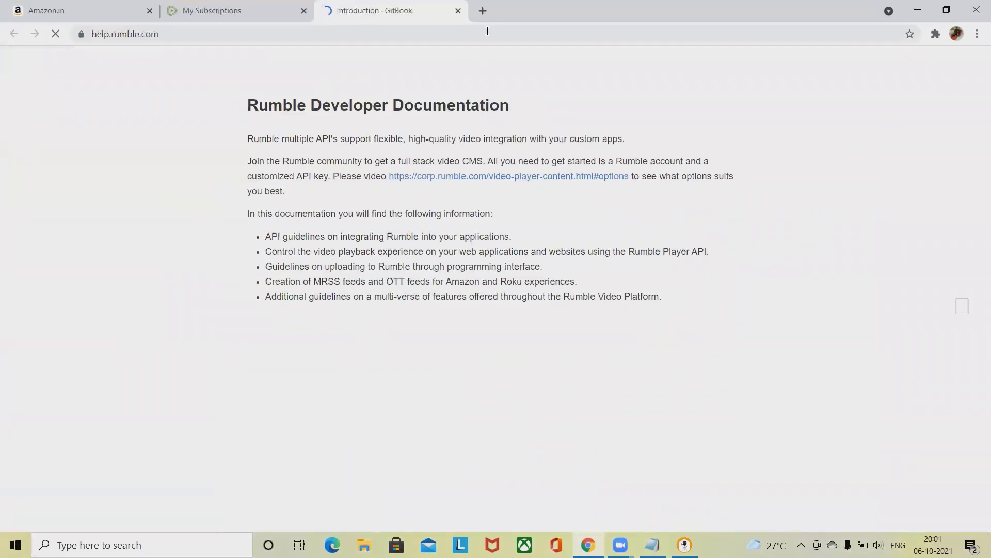
{"action": "left_click", "coordinate": [195, 12]}
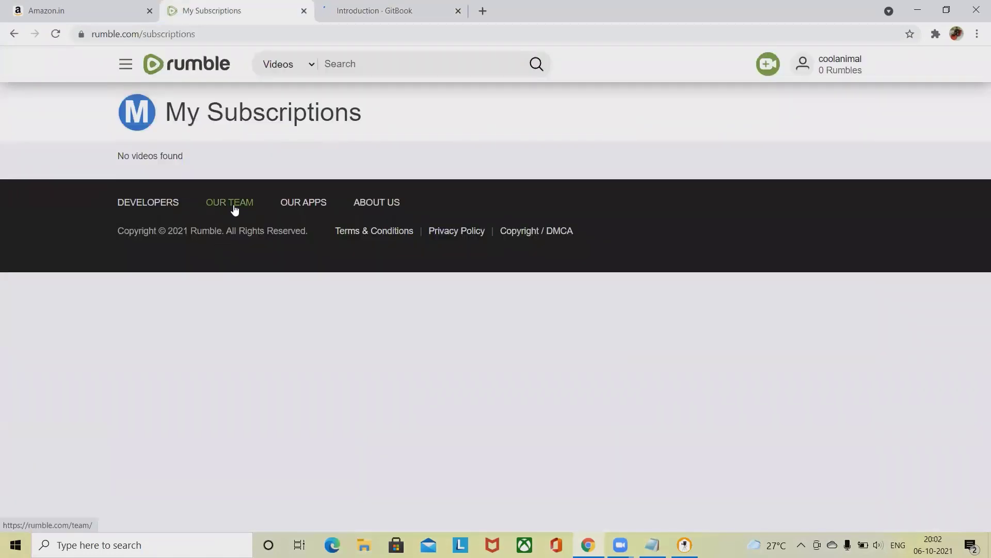
{"action": "left_click", "coordinate": [232, 202]}
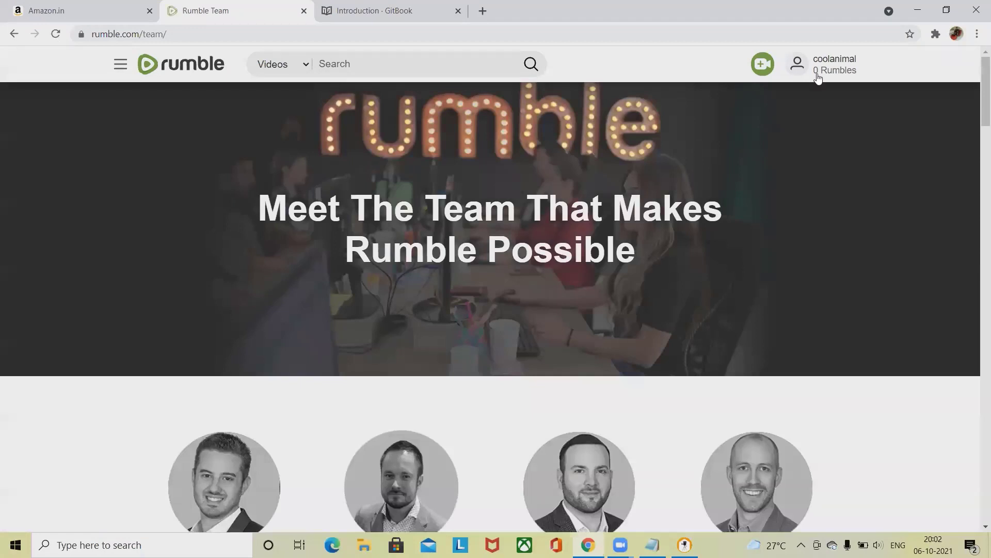
- Record opening Earnings from the Rumble account menu, followed by the Account Verification, Account Options and Transactions pages
{"action": "left_click", "coordinate": [796, 70]}
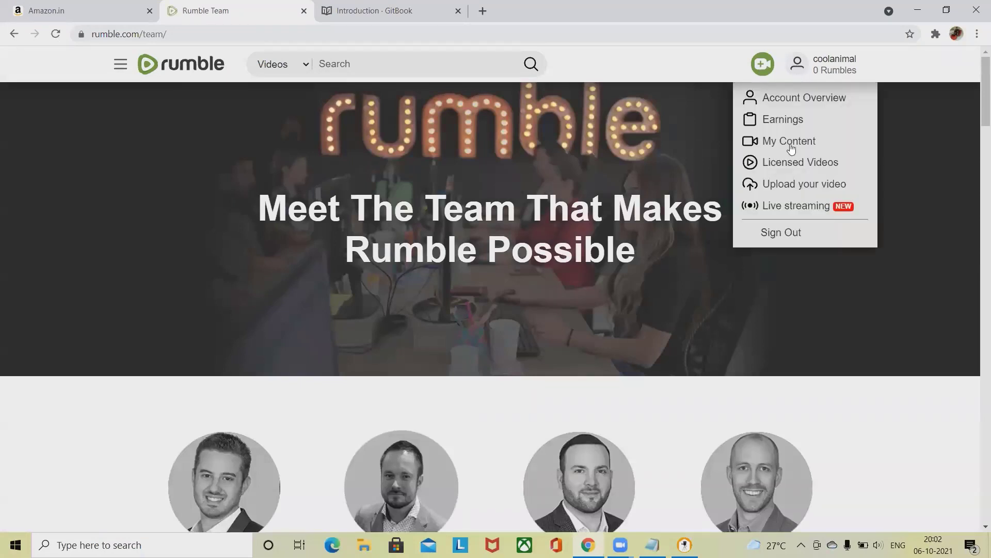
{"action": "left_click", "coordinate": [785, 121]}
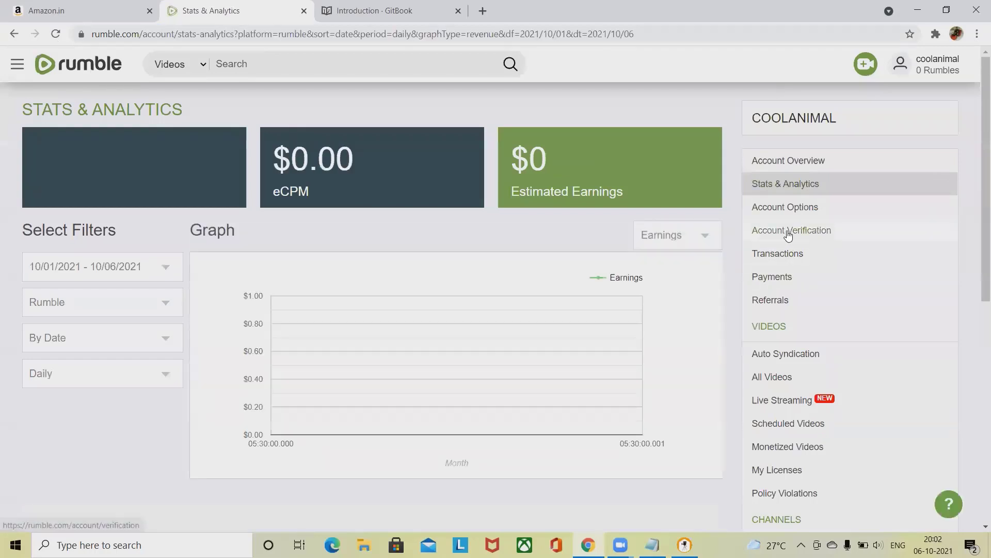
{"action": "left_click", "coordinate": [787, 231]}
{"action": "left_click", "coordinate": [798, 206]}
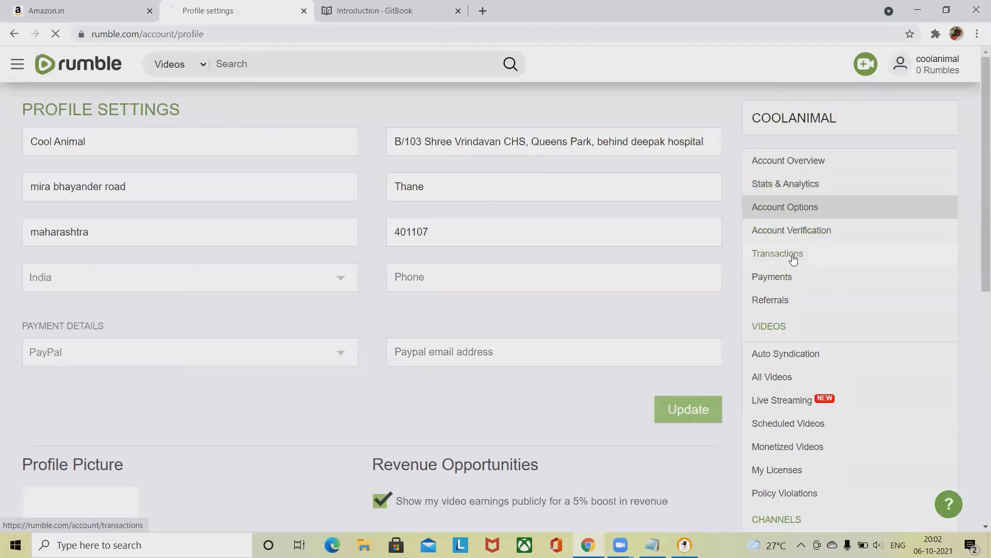
{"action": "left_click", "coordinate": [791, 254]}
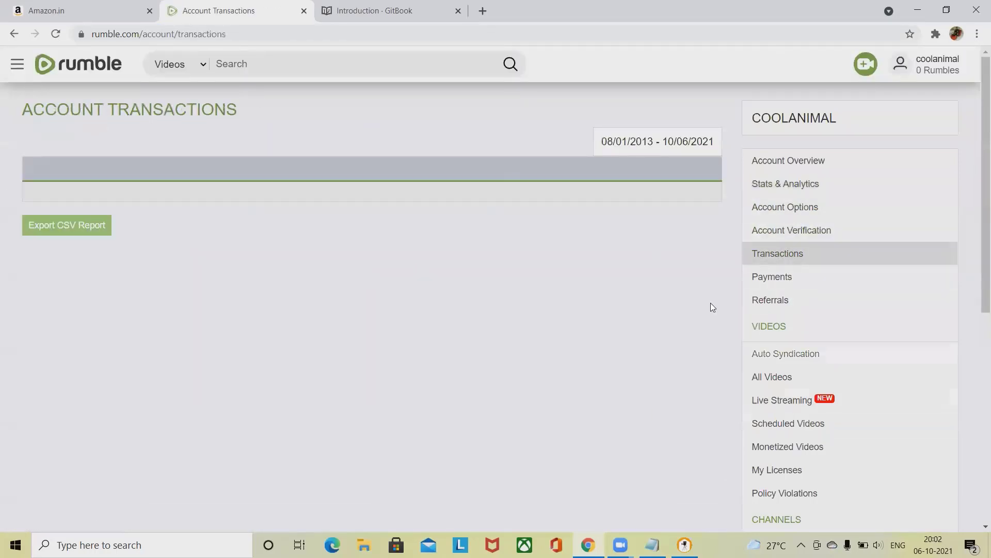
- Bring back TestCase Studio, review the recorded Rumble steps and download the test case
{"action": "left_click", "coordinate": [685, 545]}
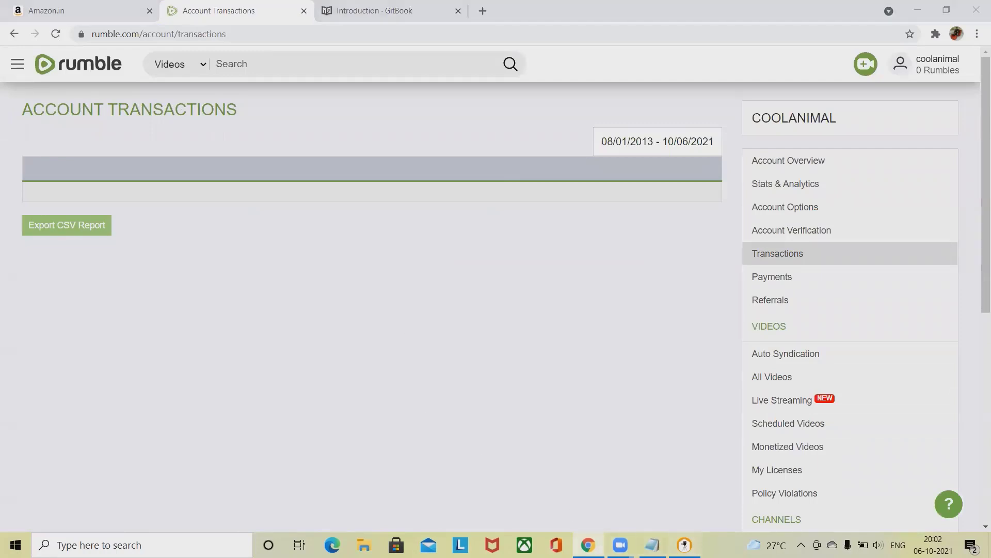
{"action": "scroll", "coordinate": [331, 388], "scroll_direction": "down", "scroll_amount": 1}
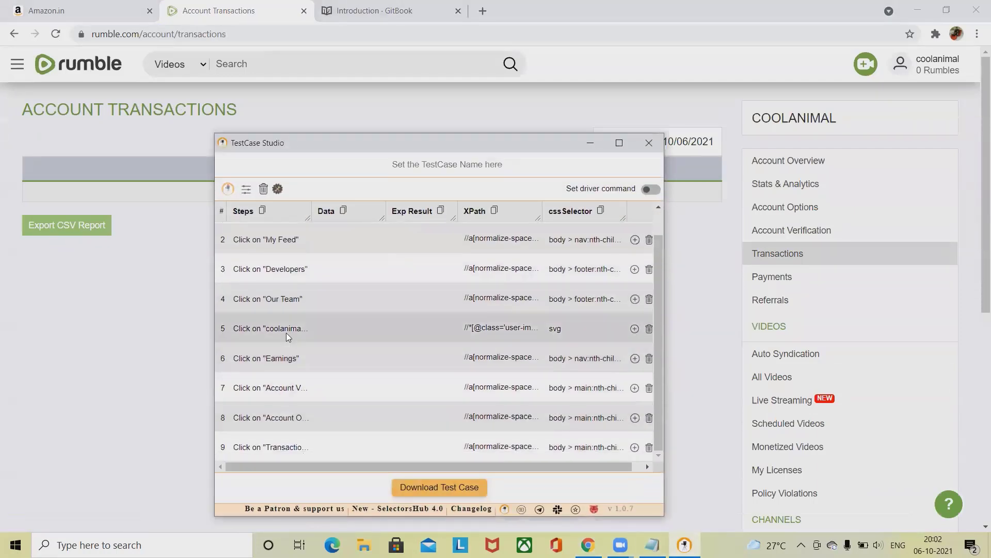
{"action": "scroll", "coordinate": [310, 362], "scroll_direction": "up", "scroll_amount": 1}
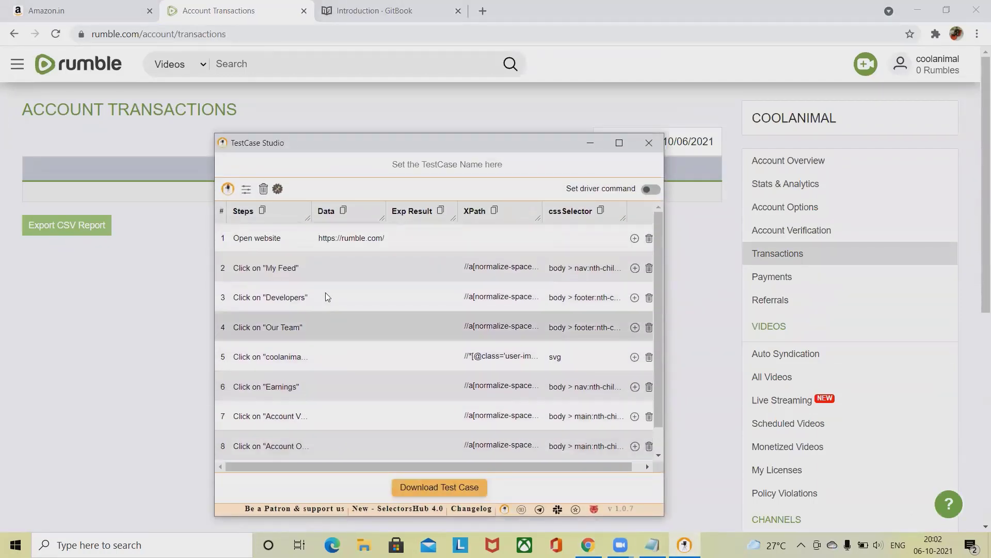
{"action": "left_click", "coordinate": [432, 488]}
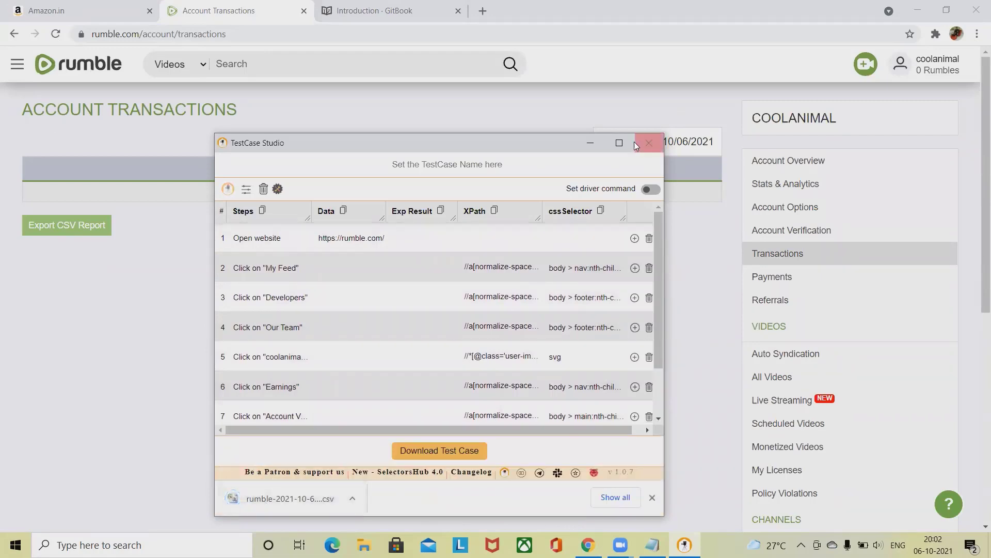
- Maximize TestCase Studio and inspect the recorded Open website and My Feed steps along with their selectors
{"action": "left_click", "coordinate": [618, 144]}
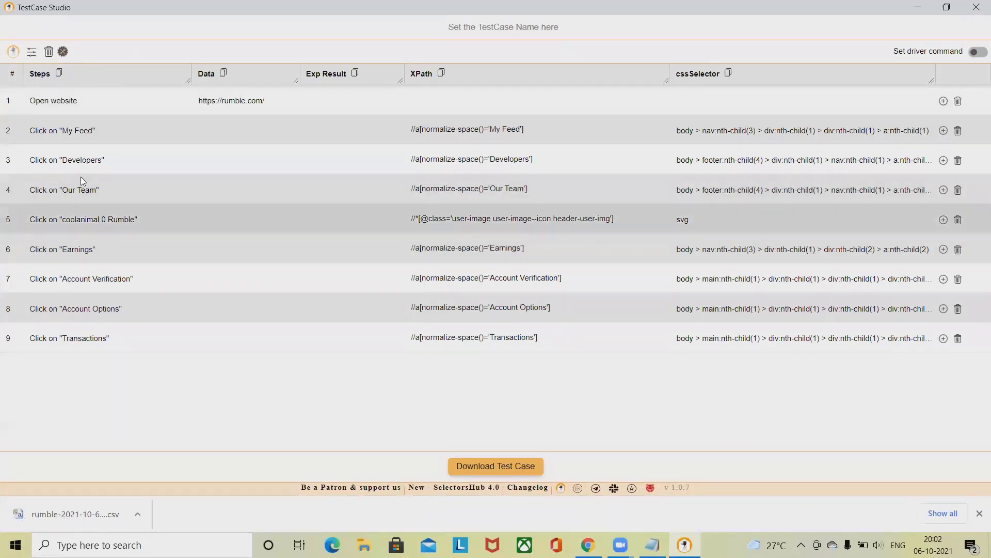
{"action": "left_click", "coordinate": [103, 99]}
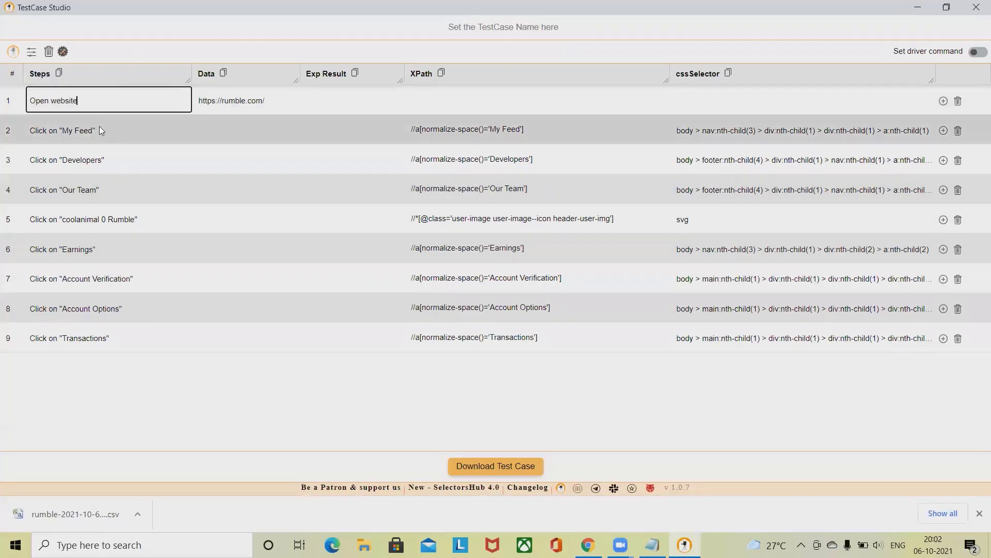
{"action": "left_click", "coordinate": [101, 129]}
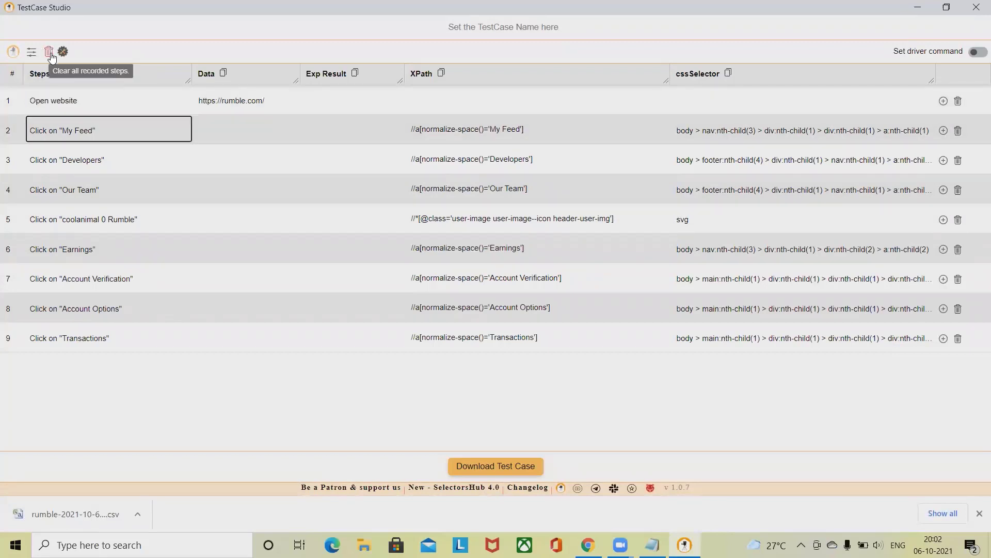
{"action": "left_click", "coordinate": [234, 423]}
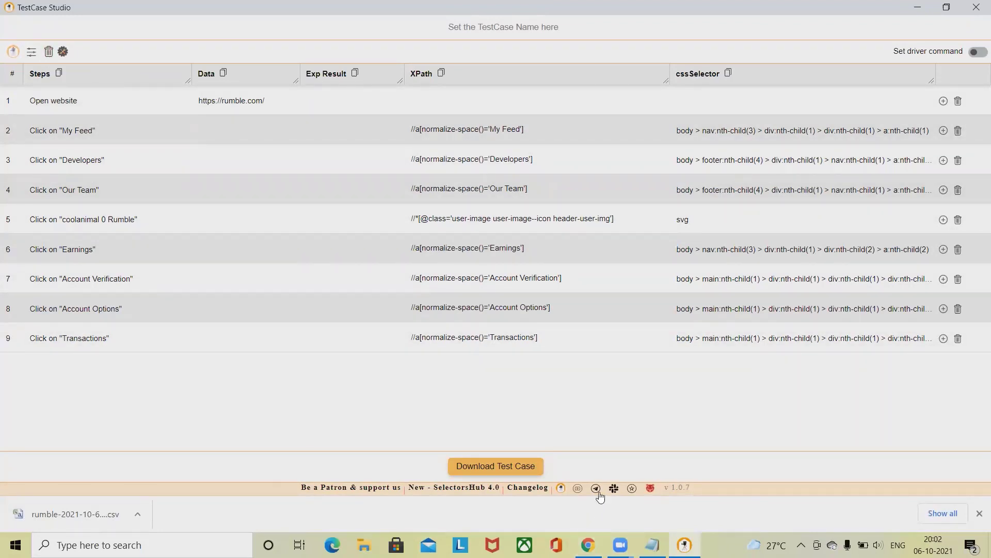
- With the XPath/CSS attribute options shown, insert a blank step after the Open website step and pause the recording
{"action": "left_click", "coordinate": [31, 54]}
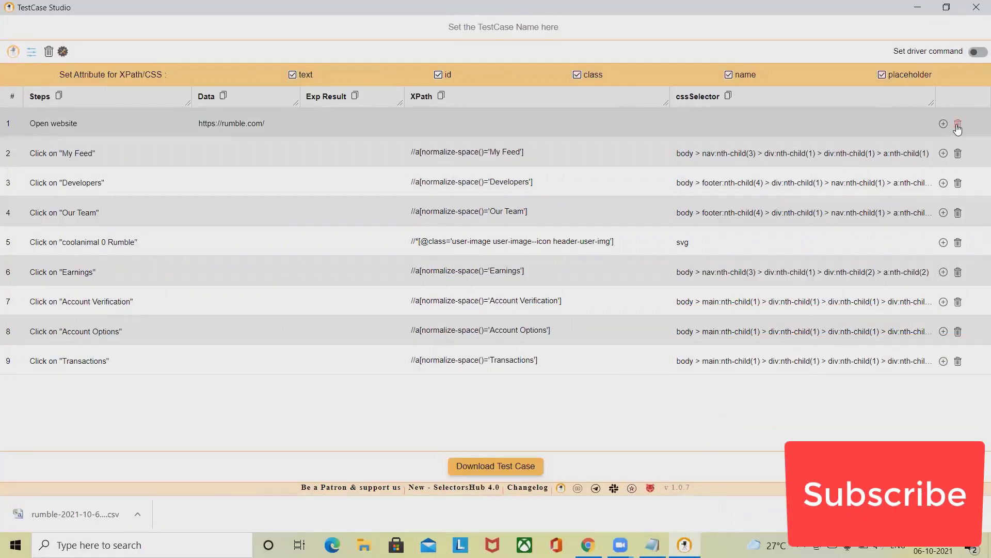
{"action": "left_click", "coordinate": [944, 124]}
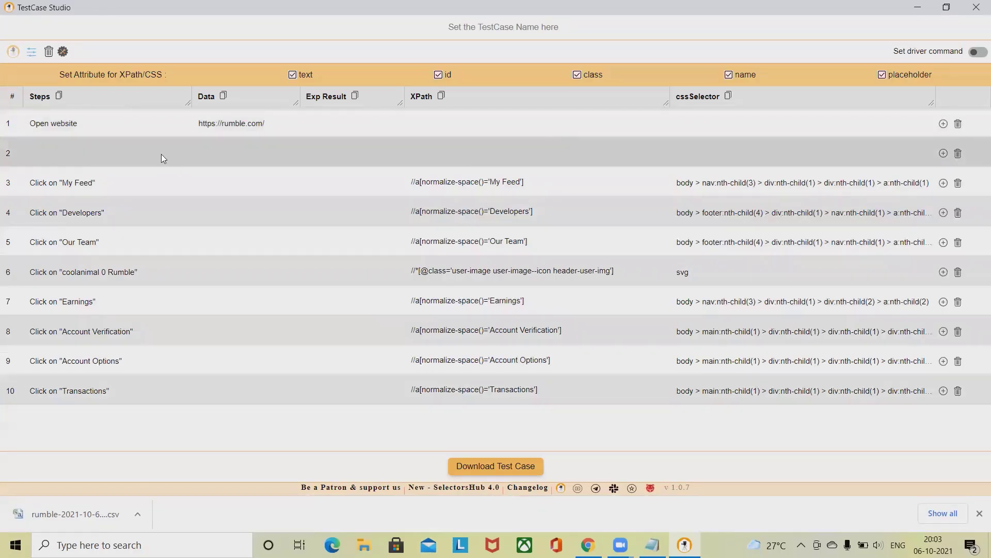
{"action": "left_click", "coordinate": [157, 152]}
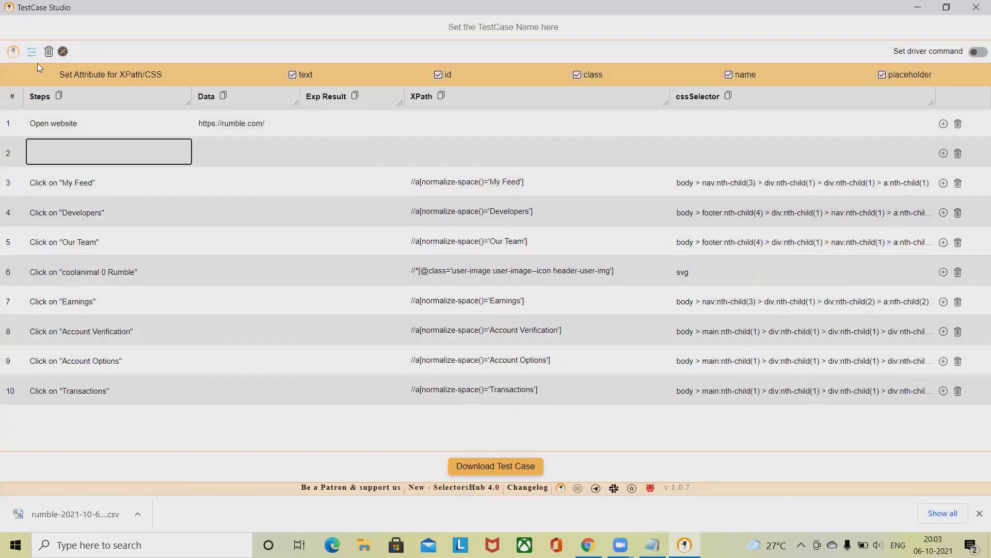
{"action": "left_click", "coordinate": [13, 51]}
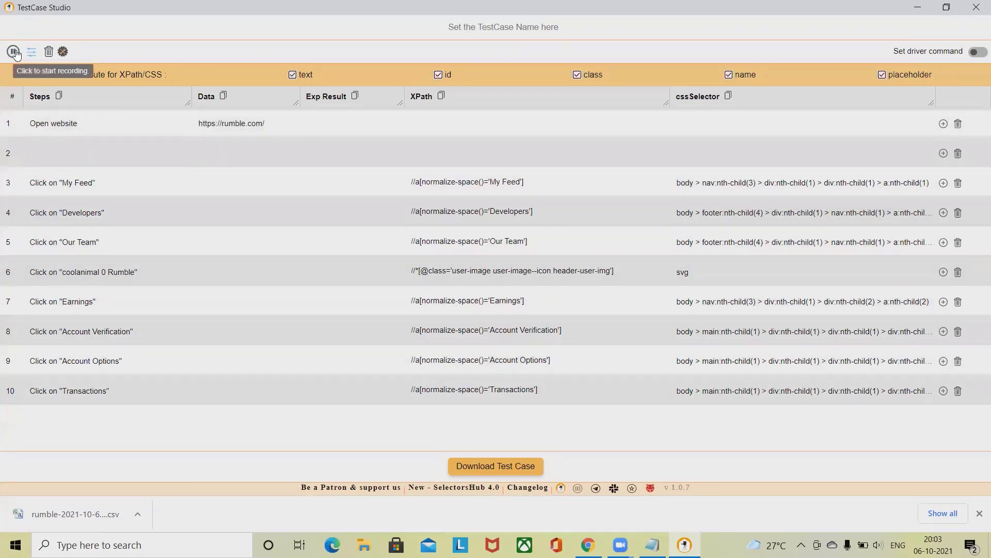